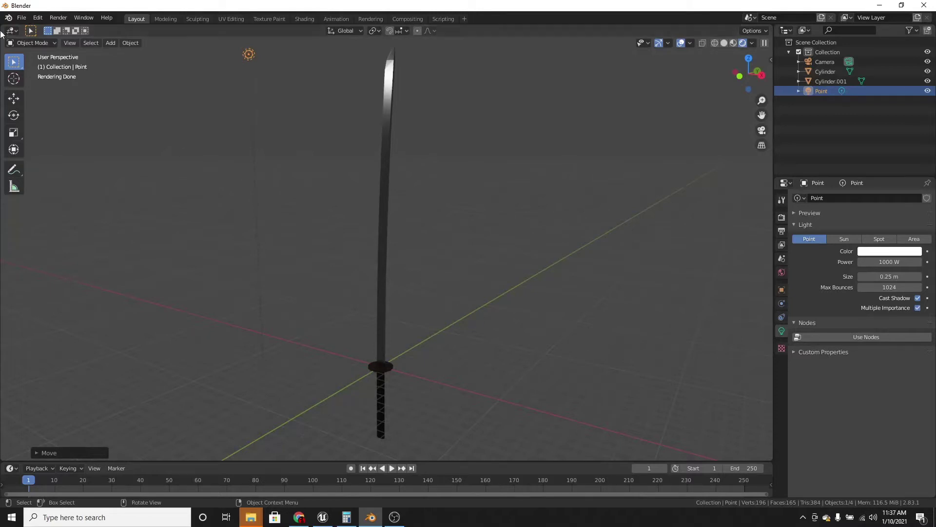
# Step: Create a new General file and discard the unsaved changes to the current scene
pyautogui.click(22, 17)
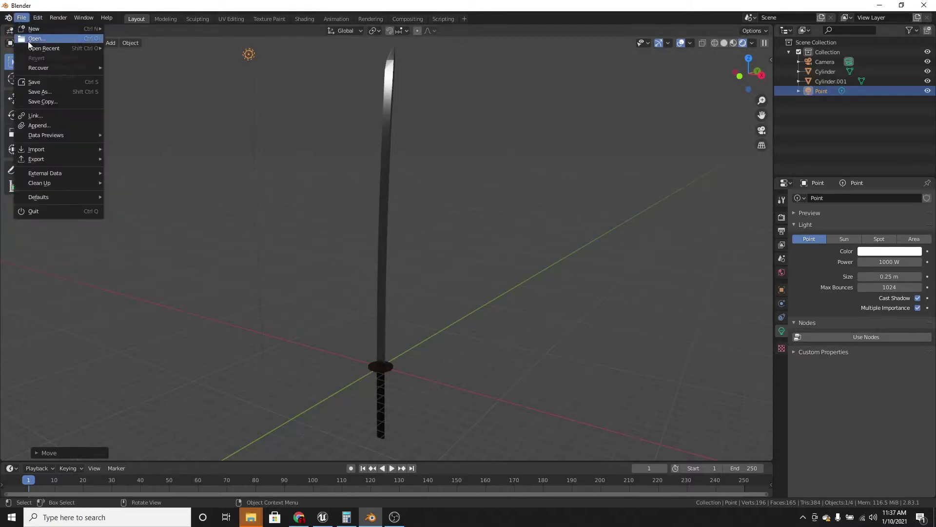
pyautogui.moveTo(48, 25)
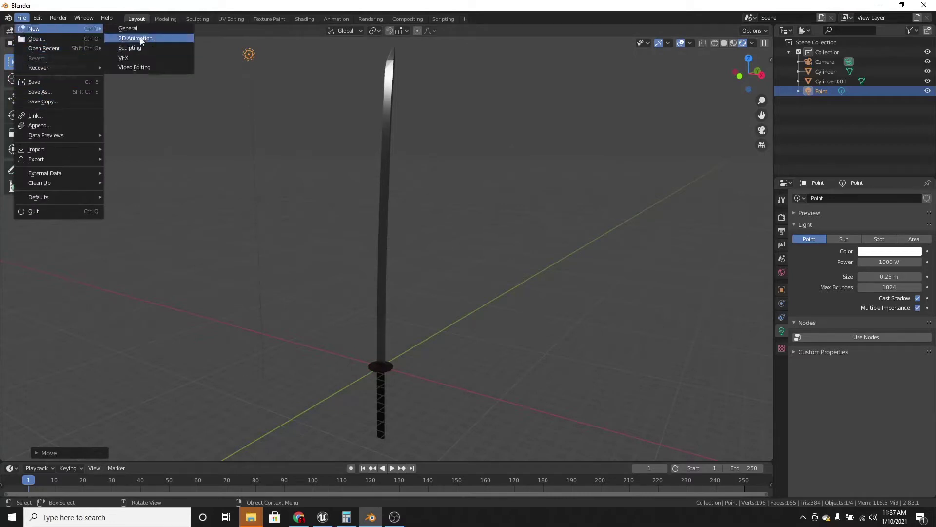
pyautogui.click(141, 30)
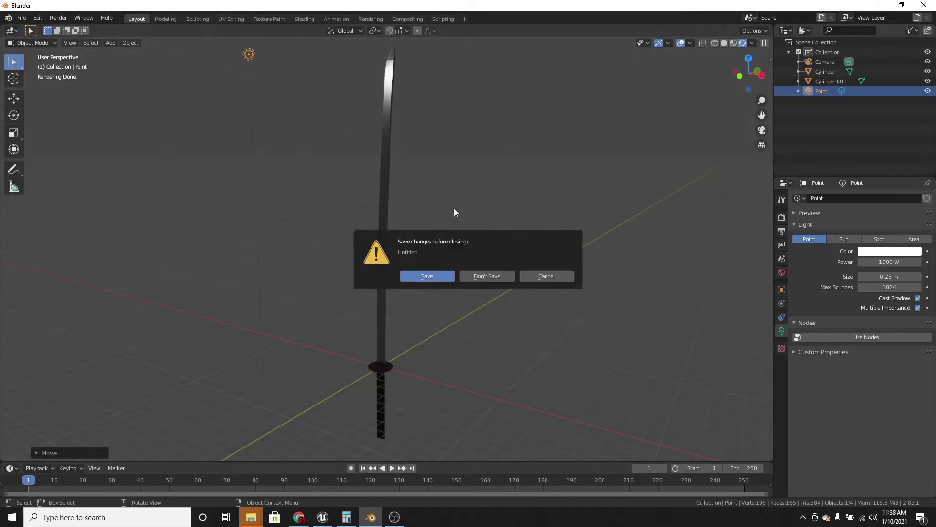
pyautogui.click(479, 277)
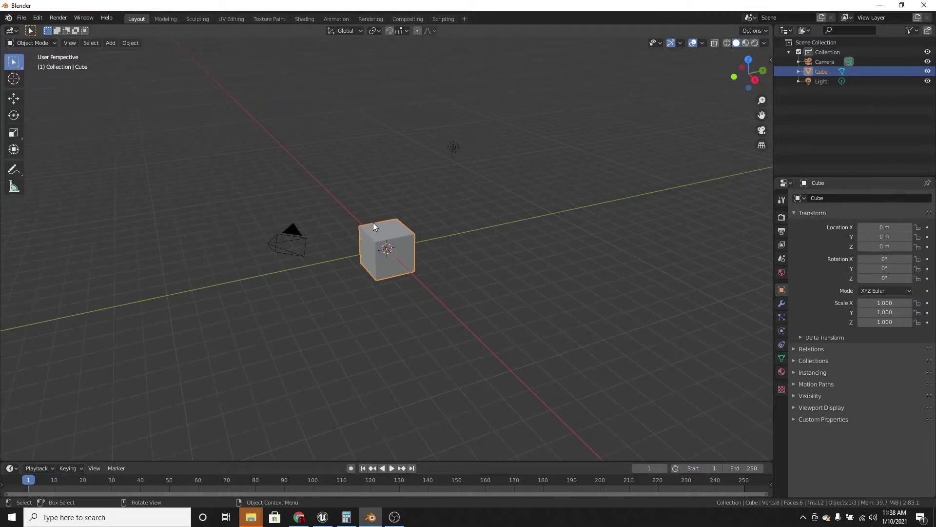
# Step: Delete the default light, camera and cube from the scene
pyautogui.moveTo(373, 222); pyautogui.dragTo(408, 110, button='middle')
pyautogui.moveTo(403, 124); pyautogui.dragTo(466, 165)
pyautogui.scroll(3, 487, 217)
pyautogui.press('Delete')
pyautogui.moveTo(168, 177); pyautogui.dragTo(234, 280)
pyautogui.press('Delete')
pyautogui.click(414, 274)
pyautogui.scroll(3, 424, 286)
pyautogui.scroll(-1, 424, 285)
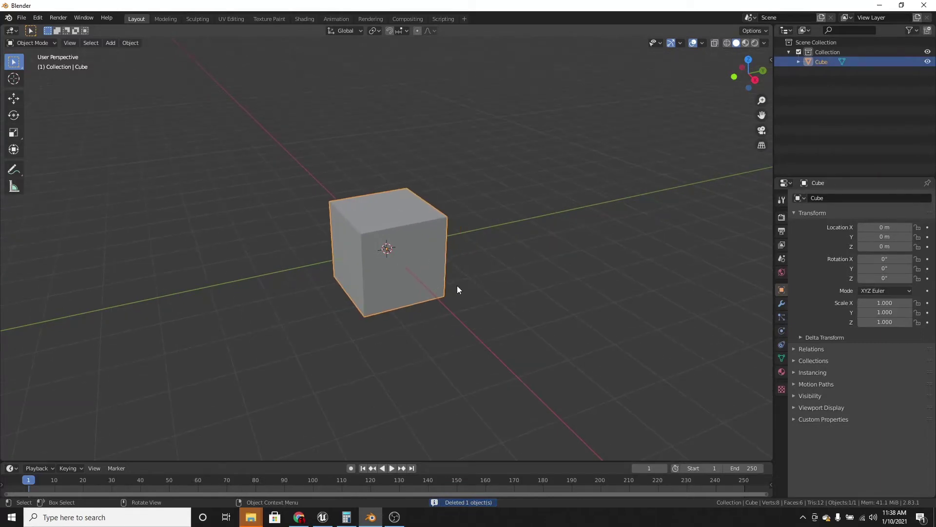
pyautogui.press('Delete')
# Step: Add a cylinder and flatten it along Z to a scale of about 0.068, making a thin disc
pyautogui.hotkey('shift', 'a')
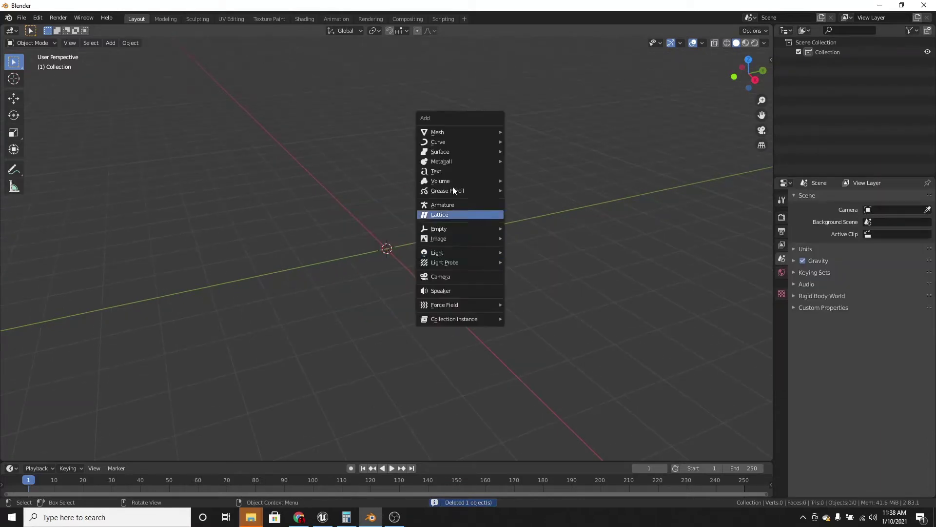
pyautogui.moveTo(441, 134)
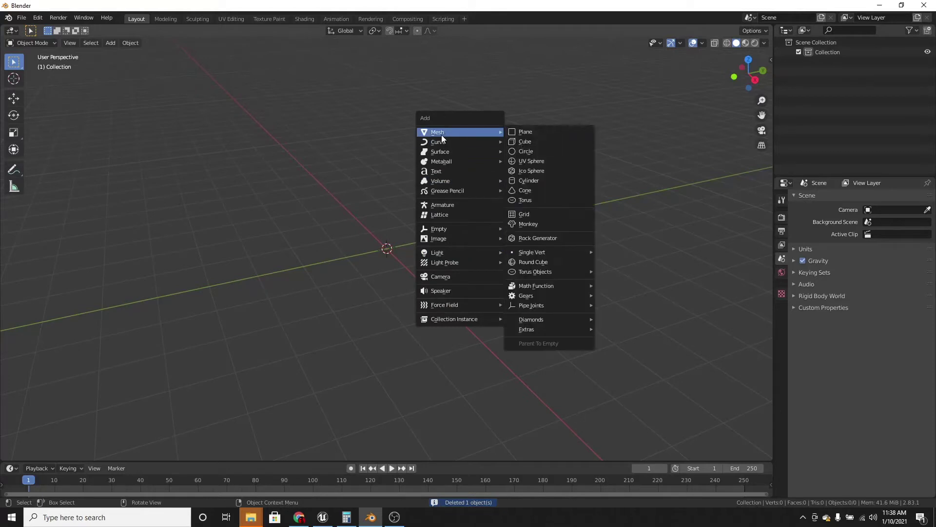
pyautogui.click(534, 181)
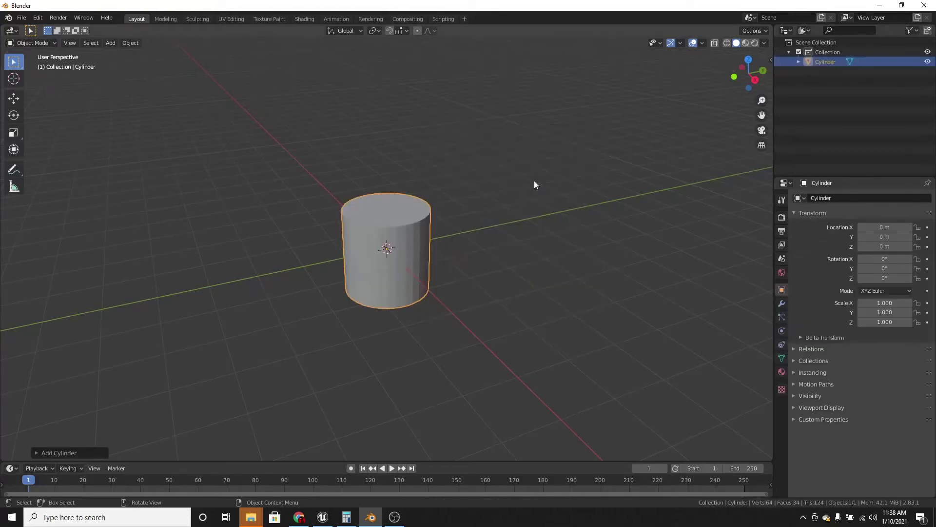
pyautogui.scroll(4, 539, 225)
pyautogui.scroll(-2, 532, 276)
pyautogui.press('s')
pyautogui.press('z')
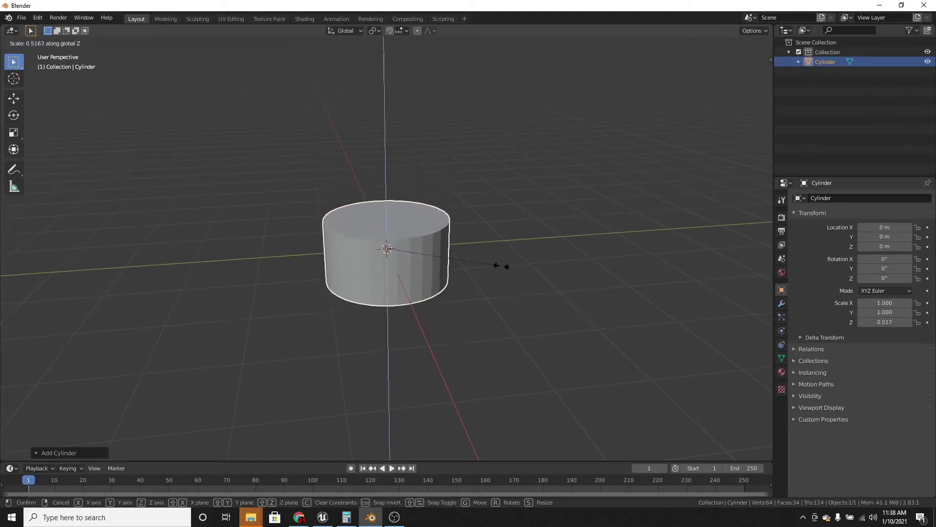
pyautogui.click(395, 250)
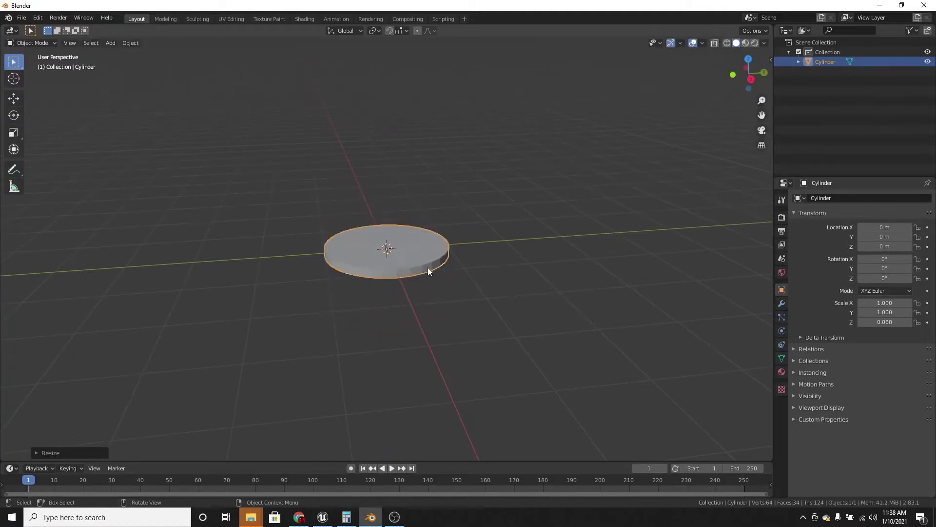
# Step: Examine the flattened disc's thickness and proportions from the front view
pyautogui.moveTo(440, 274); pyautogui.dragTo(514, 278, button='middle')
pyautogui.scroll(-2, 495, 284)
pyautogui.scroll(2, 494, 285)
pyautogui.press('KP_1')
pyautogui.scroll(2, 509, 273)
pyautogui.keyDown('shift'); pyautogui.moveTo(493, 266); pyautogui.dragTo(516, 249, button='middle'); pyautogui.keyUp('shift')
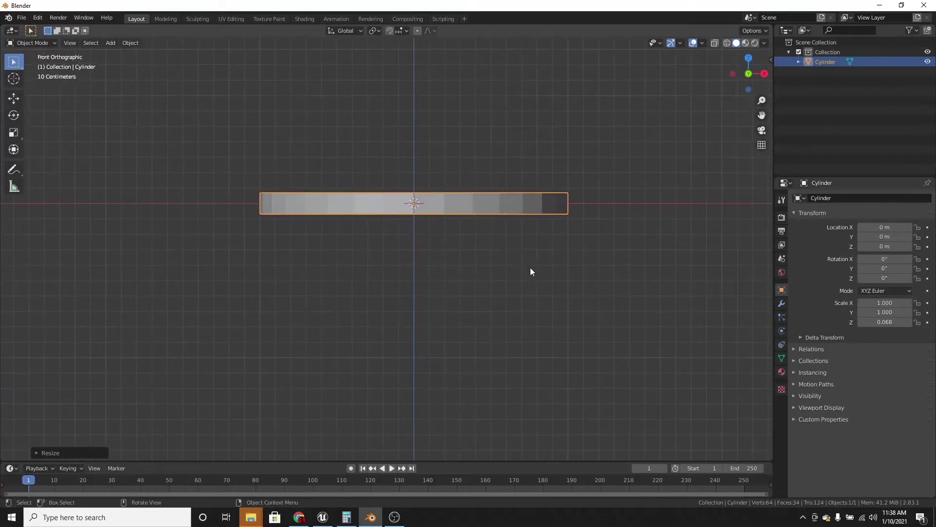
pyautogui.scroll(1, 531, 273)
pyautogui.scroll(-1, 548, 286)
pyautogui.scroll(-1, 548, 288)
# Step: In Edit Mode, inset the disc's underside face to create a smaller circular face at its center
pyautogui.moveTo(548, 289); pyautogui.dragTo(507, 240, button='middle')
pyautogui.scroll(1, 510, 222)
pyautogui.press('Tab')
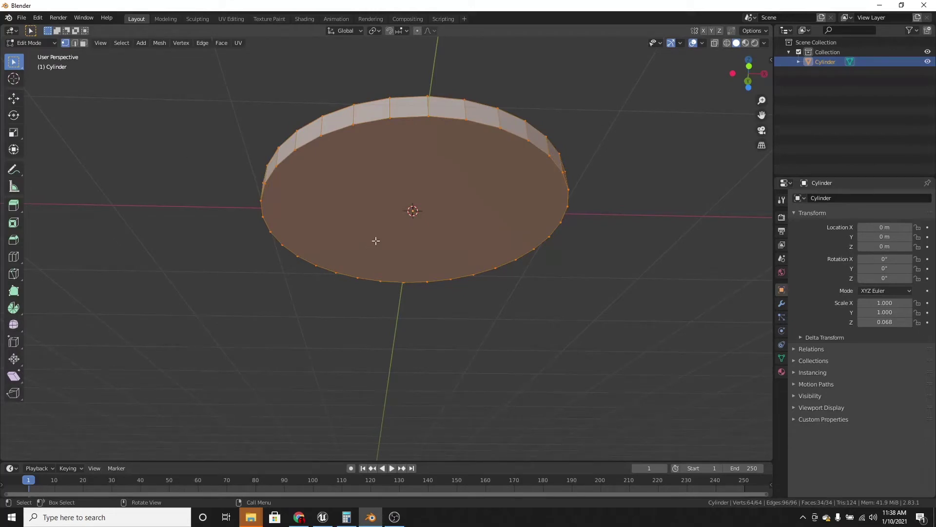
pyautogui.press('3')
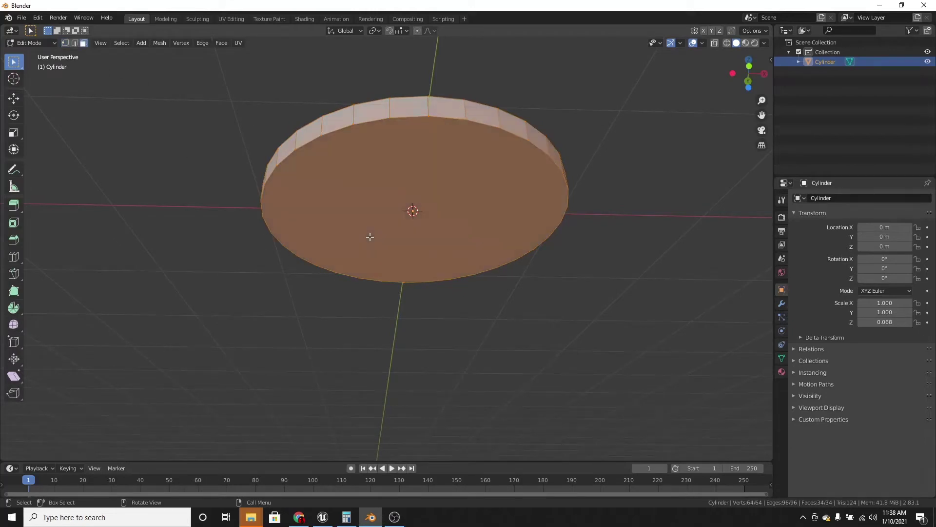
pyautogui.click(463, 193)
pyautogui.moveTo(476, 227); pyautogui.dragTo(471, 243, button='middle')
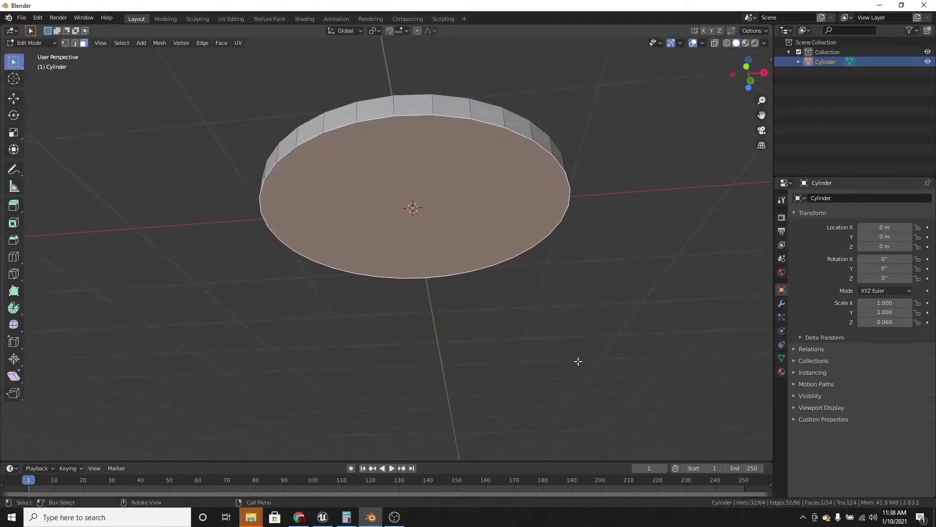
pyautogui.press('i')
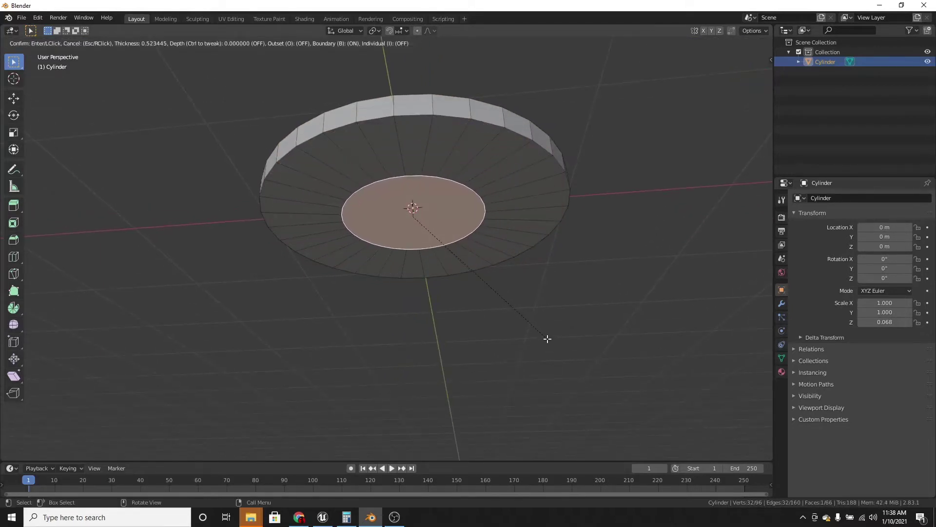
pyautogui.click(496, 275)
# Step: Scale the inset underside face along Y to about 0.44, making it a narrow ellipse
pyautogui.moveTo(495, 276); pyautogui.dragTo(512, 226, button='middle')
pyautogui.press('s')
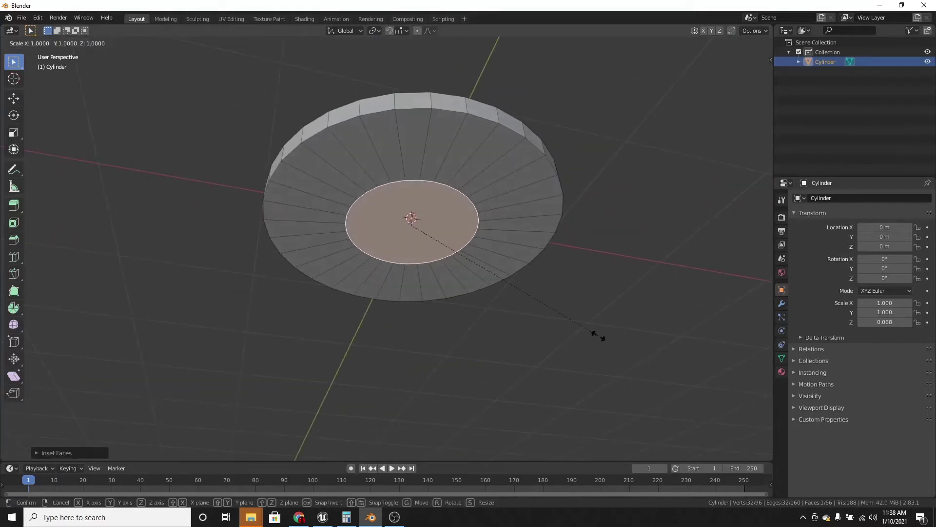
pyautogui.press('y')
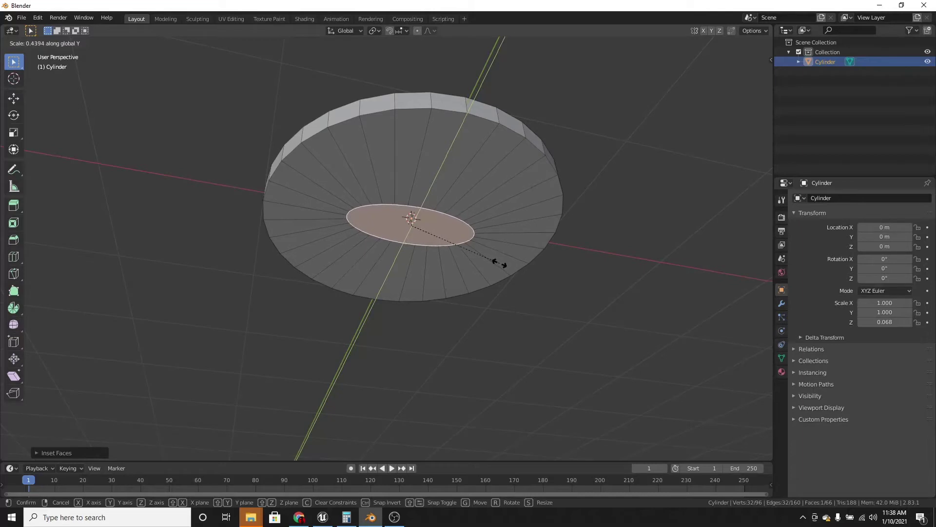
pyautogui.click(500, 264)
pyautogui.press('KP_7')
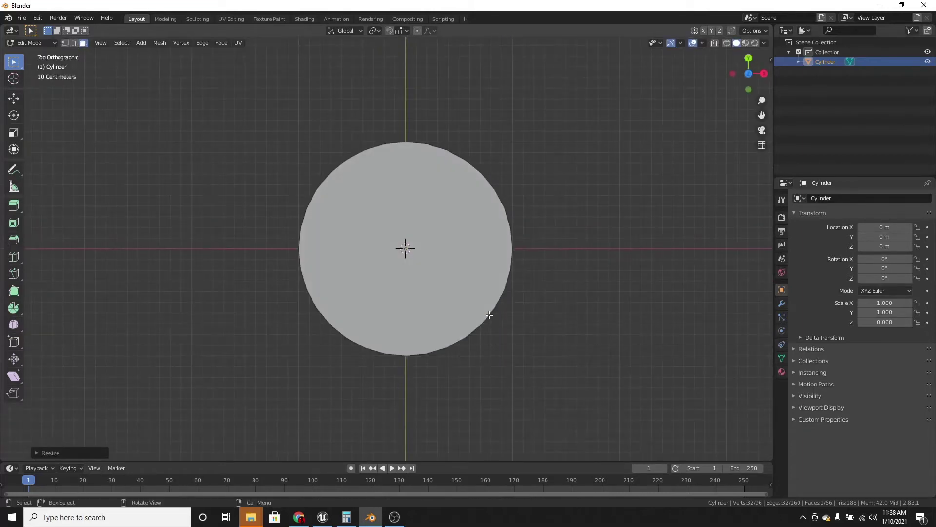
pyautogui.press('KP_1')
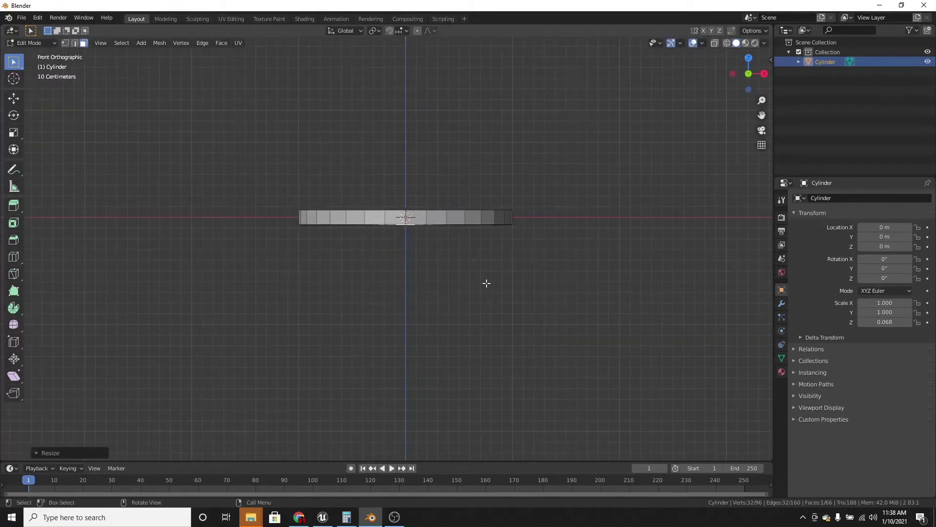
pyautogui.scroll(3, 477, 275)
pyautogui.keyDown('shift'); pyautogui.moveTo(529, 264); pyautogui.dragTo(502, 300, button='middle'); pyautogui.keyUp('shift')
pyautogui.scroll(-1, 514, 275)
pyautogui.scroll(-3, 514, 275)
pyautogui.press('e')
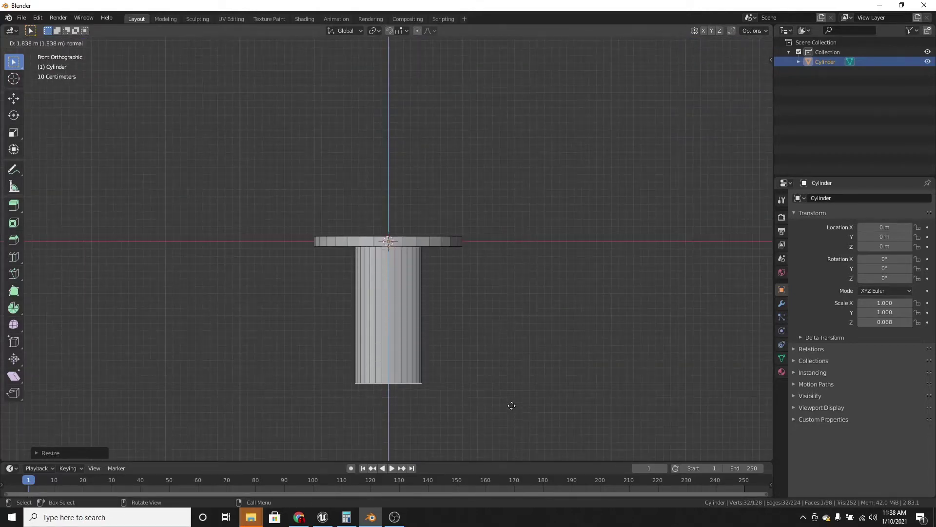
pyautogui.click(507, 68)
pyautogui.scroll(-6, 512, 77)
pyautogui.hotkey('ctrl', 'z')
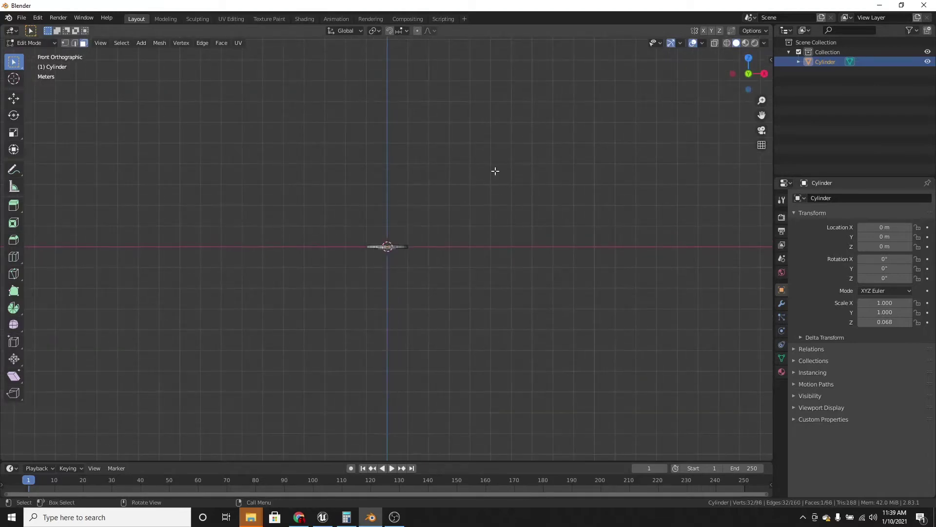
pyautogui.press('g')
pyautogui.press('z')
pyautogui.rightClick(498, 220)
# Step: Extrude the elliptical underside face downward to form a long handle below the disc
pyautogui.press('e')
pyautogui.click(495, 307)
pyautogui.moveTo(494, 307); pyautogui.dragTo(465, 180, button='middle')
pyautogui.scroll(2, 405, 197)
# Step: Select the handle's side faces and bottom end face, and scale them slightly smaller while locking Z
pyautogui.keyDown('alt'); pyautogui.keyDown('shift'); pyautogui.click(406, 196); pyautogui.keyUp('shift'); pyautogui.keyUp('alt')
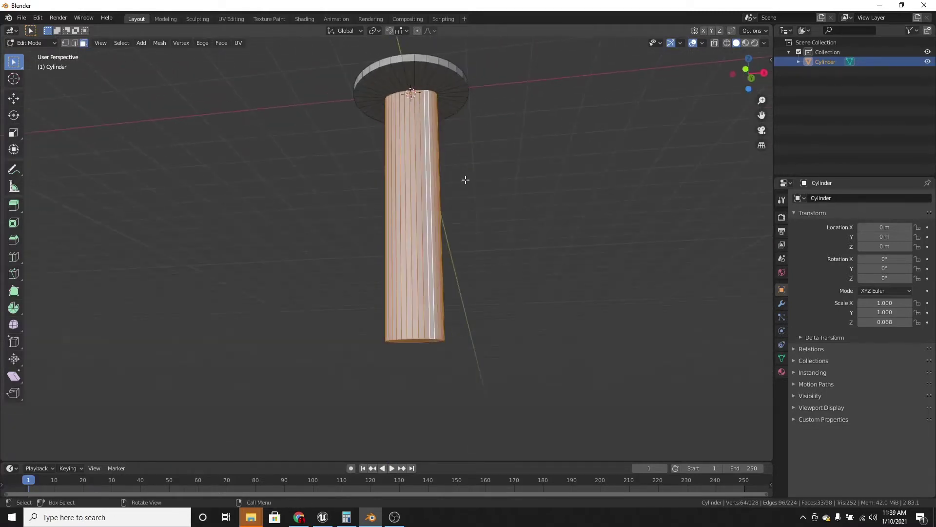
pyautogui.click(420, 240)
pyautogui.keyDown('alt'); pyautogui.click(414, 227); pyautogui.keyUp('alt')
pyautogui.moveTo(464, 218); pyautogui.dragTo(471, 156, button='middle')
pyautogui.keyDown('shift'); pyautogui.click(424, 277); pyautogui.keyUp('shift')
pyautogui.moveTo(461, 200); pyautogui.dragTo(547, 254, button='middle')
pyautogui.press('s')
pyautogui.hotkey('shift', 'z')
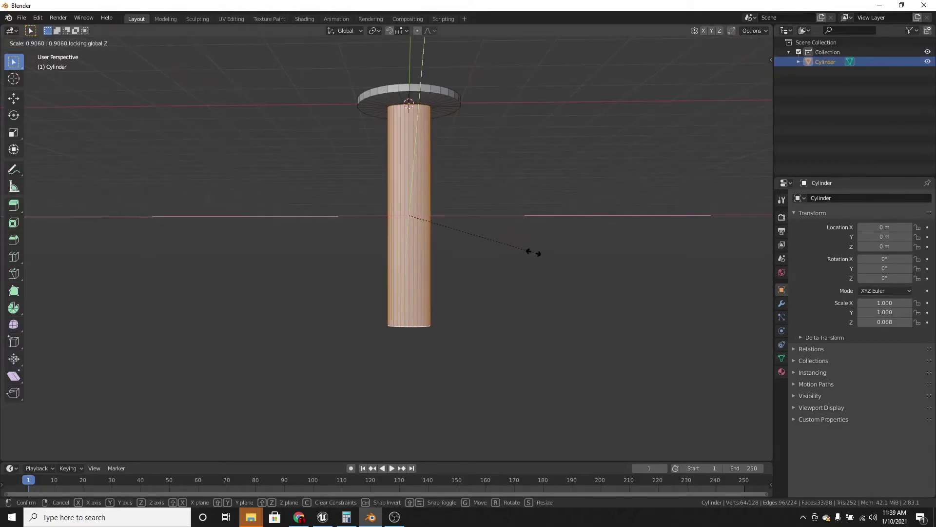
pyautogui.click(522, 250)
# Step: Shorten the handle by moving its bottom end face up along Z by about 0.92 m
pyautogui.moveTo(508, 255); pyautogui.dragTo(462, 296, button='middle')
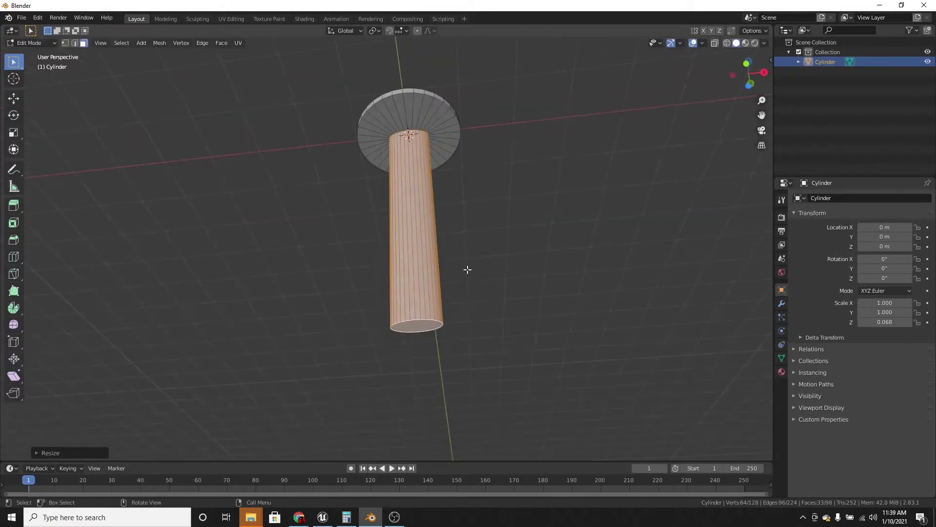
pyautogui.click(417, 331)
pyautogui.moveTo(477, 215); pyautogui.dragTo(487, 263, button='middle')
pyautogui.press('g')
pyautogui.press('z')
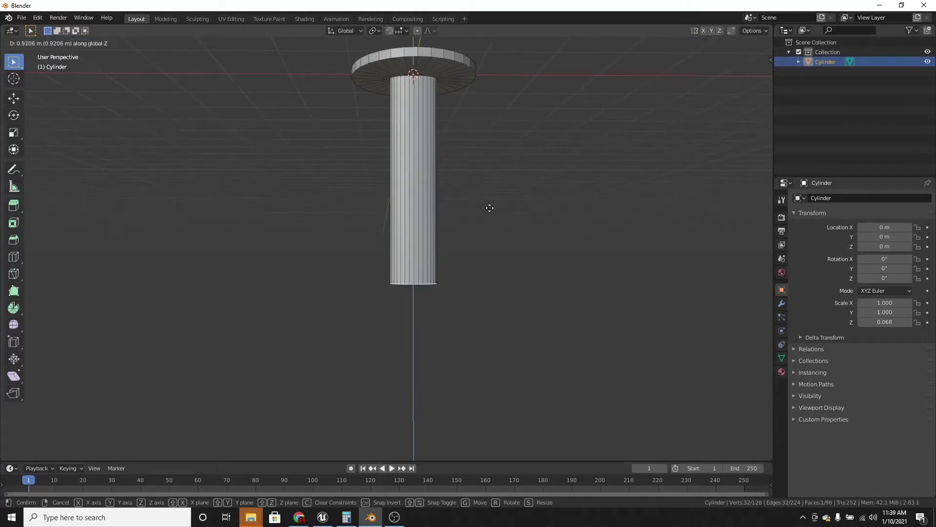
pyautogui.click(489, 207)
pyautogui.moveTo(482, 192); pyautogui.dragTo(446, 228, button='middle')
# Step: Return to Object Mode and add a second cylinder with 3 vertices at the origin
pyautogui.press('Tab')
pyautogui.hotkey('shift', 'a')
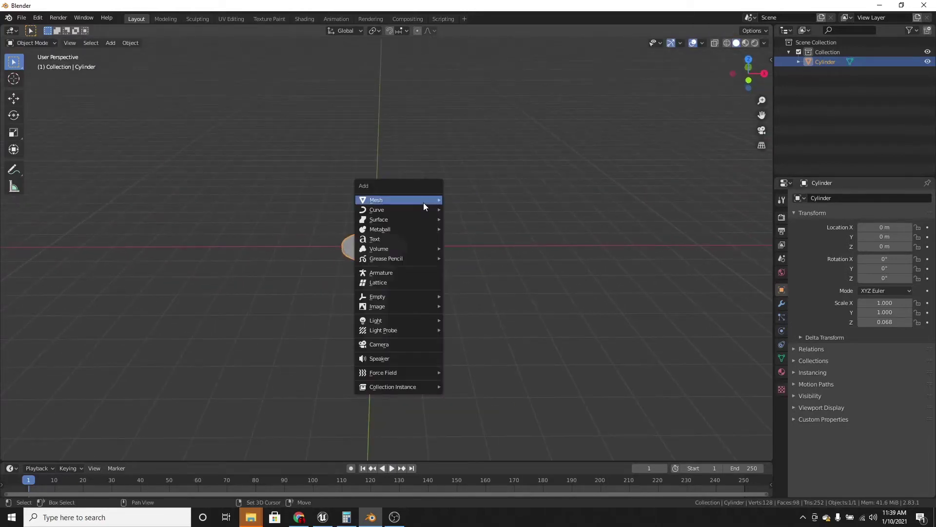
pyautogui.moveTo(423, 202)
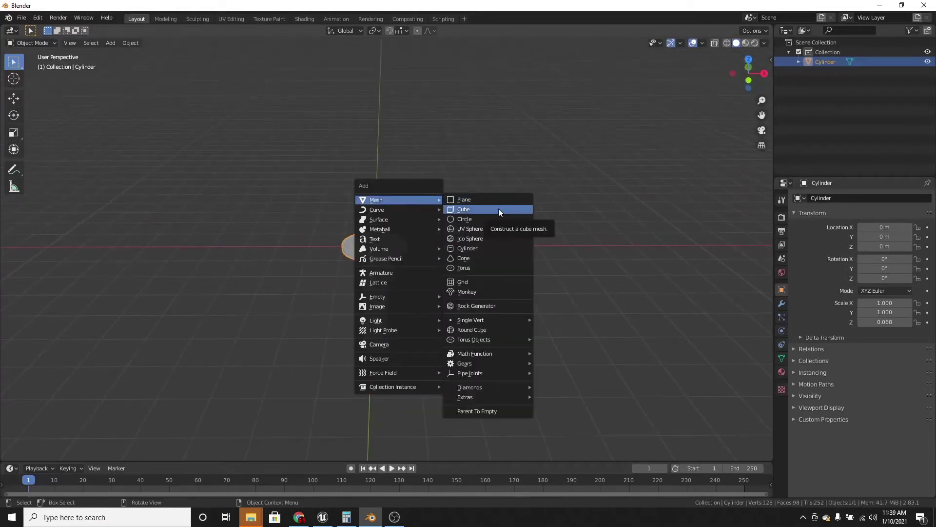
pyautogui.click(484, 249)
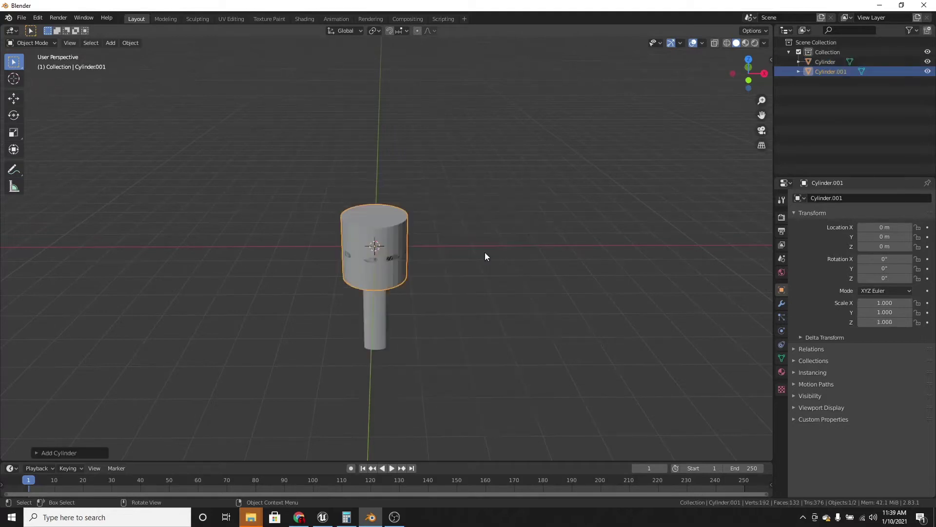
pyautogui.click(35, 453)
pyautogui.click(128, 336)
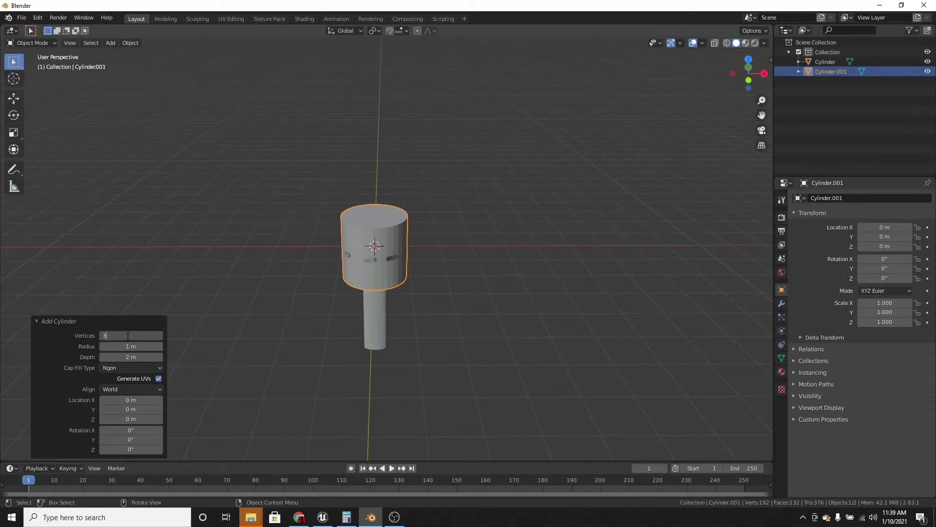
pyautogui.write('3')
pyautogui.press('Return')
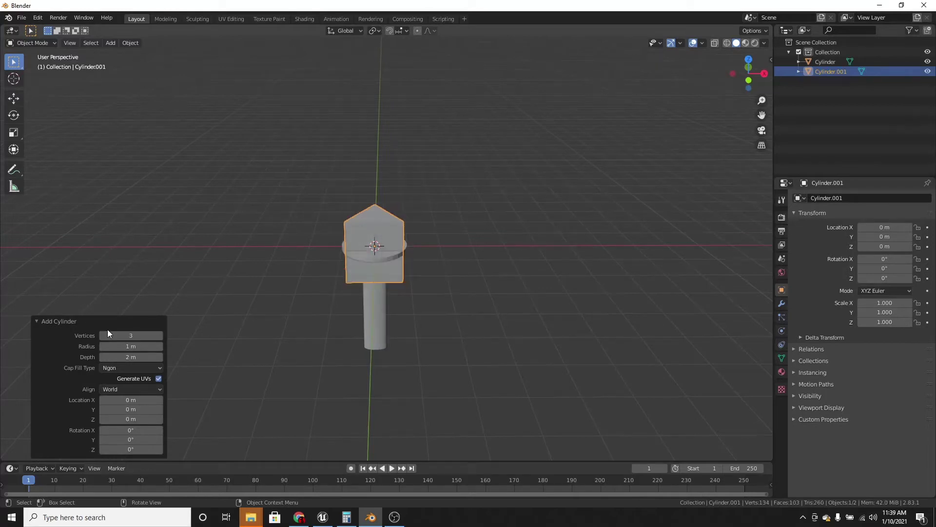
pyautogui.click(37, 320)
# Step: Rotate the three-sided cylinder 90° about Z in top view so one corner points along negative X
pyautogui.moveTo(249, 309); pyautogui.dragTo(460, 328, button='middle')
pyautogui.press('KP_7')
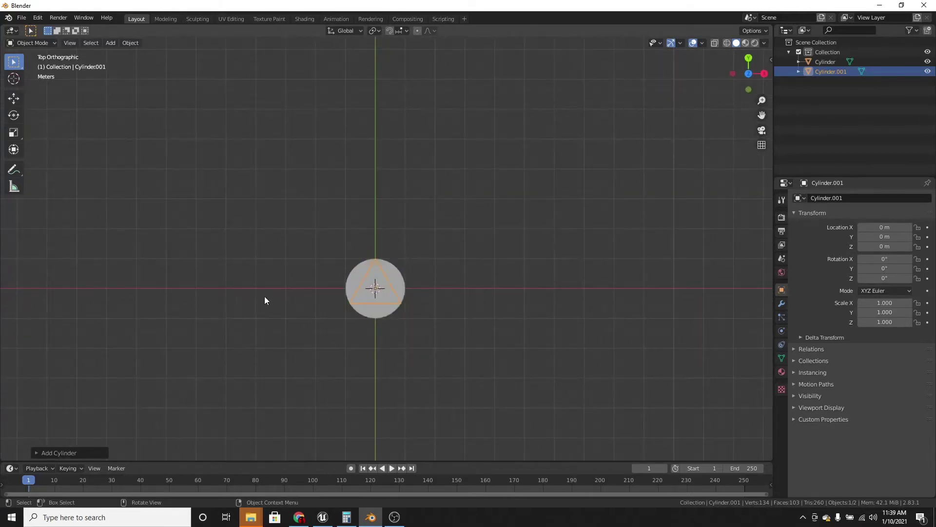
pyautogui.keyDown('shift'); pyautogui.moveTo(227, 282); pyautogui.dragTo(315, 238, button='middle'); pyautogui.keyUp('shift')
pyautogui.scroll(5, 604, 253)
pyautogui.keyDown('shift'); pyautogui.moveTo(591, 279); pyautogui.dragTo(422, 307, button='middle'); pyautogui.keyUp('shift')
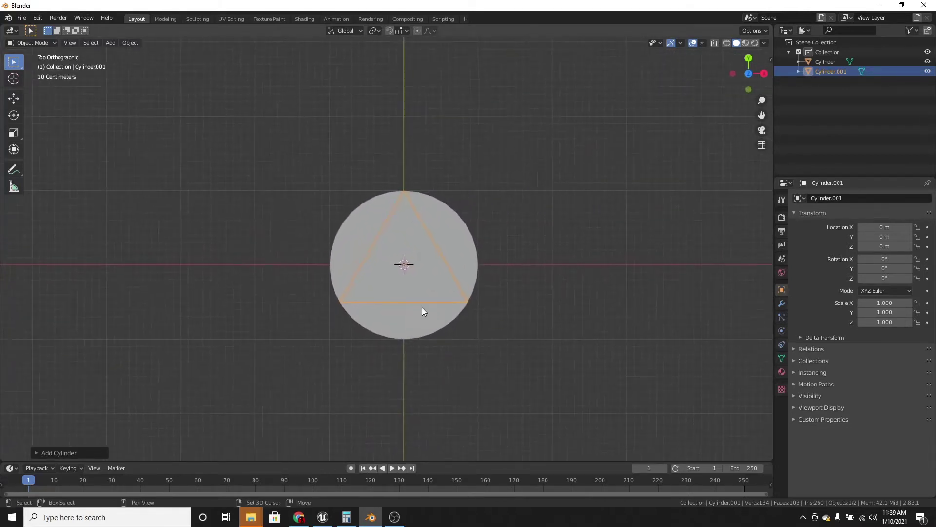
pyautogui.scroll(-2, 478, 302)
pyautogui.press('r')
pyautogui.press('x')
pyautogui.rightClick(482, 273)
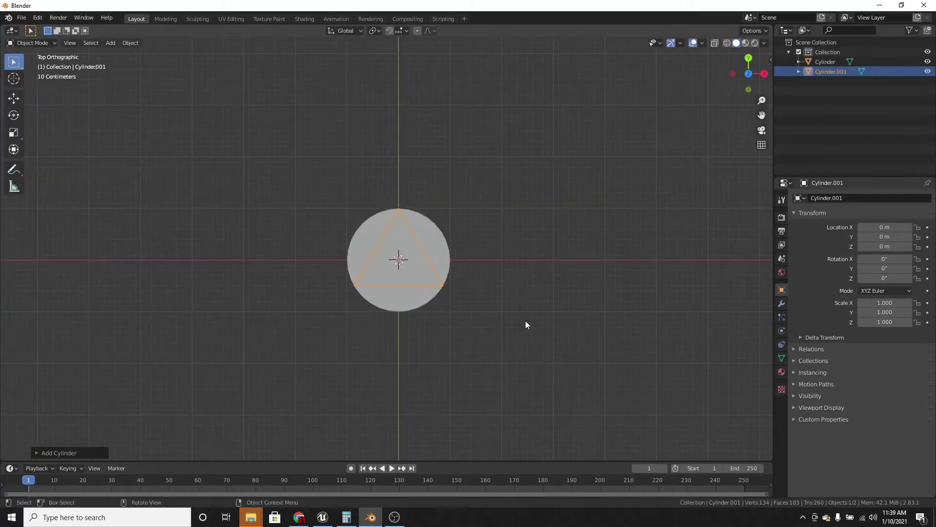
pyautogui.press('r')
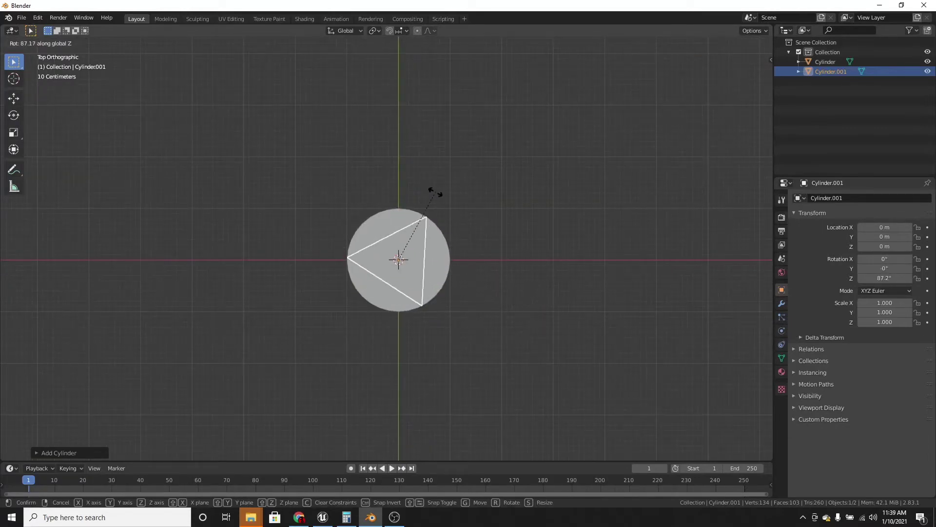
pyautogui.click(431, 194)
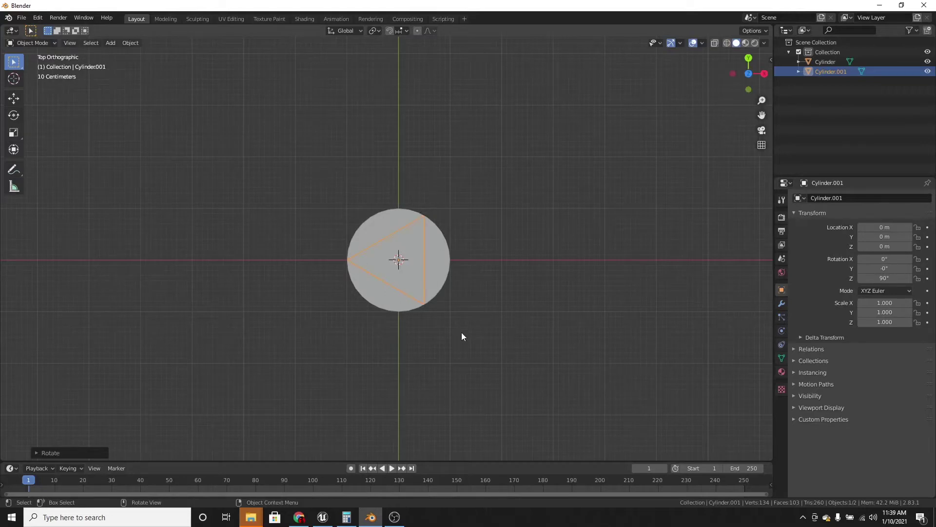
# Step: Scale the three-sided cylinder down uniformly to about 0.507, and flatten its thickness along global Y to about 0.135
pyautogui.moveTo(360, 263)
pyautogui.mouseDown(button='middle')
pyautogui.moveTo(439, 288)
pyautogui.moveTo(343, 258)
pyautogui.mouseUp(button='middle')
pyautogui.moveTo(413, 286); pyautogui.dragTo(510, 295, button='middle')
pyautogui.press('s')
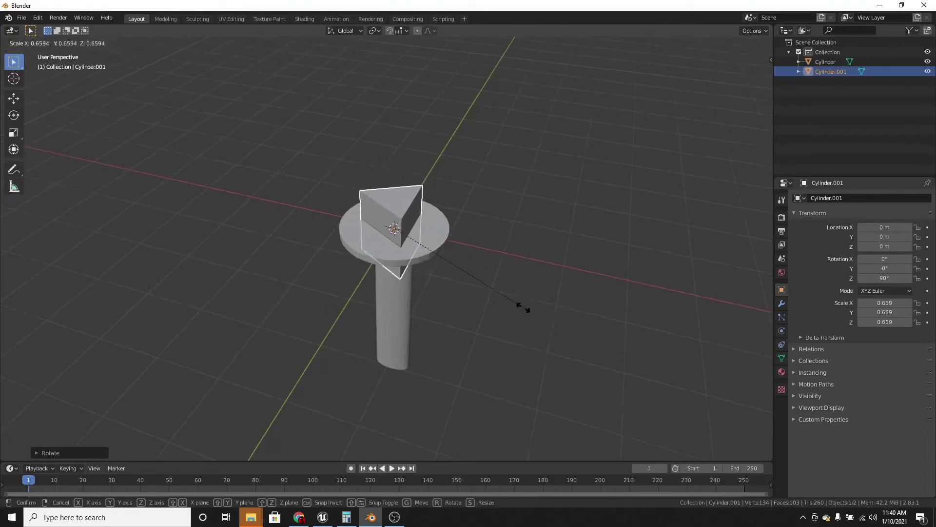
pyautogui.click(463, 246)
pyautogui.moveTo(464, 246); pyautogui.dragTo(572, 281, button='middle')
pyautogui.press('s')
pyautogui.press('y')
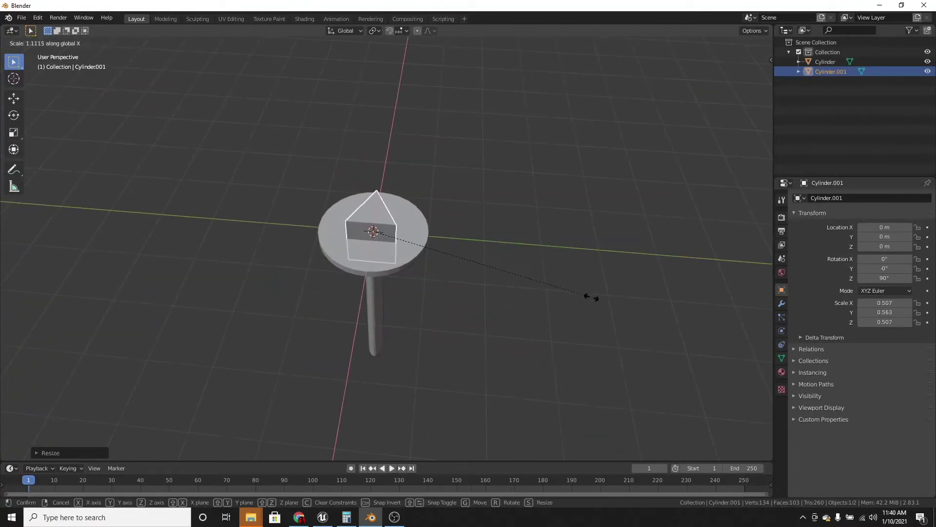
pyautogui.click(431, 239)
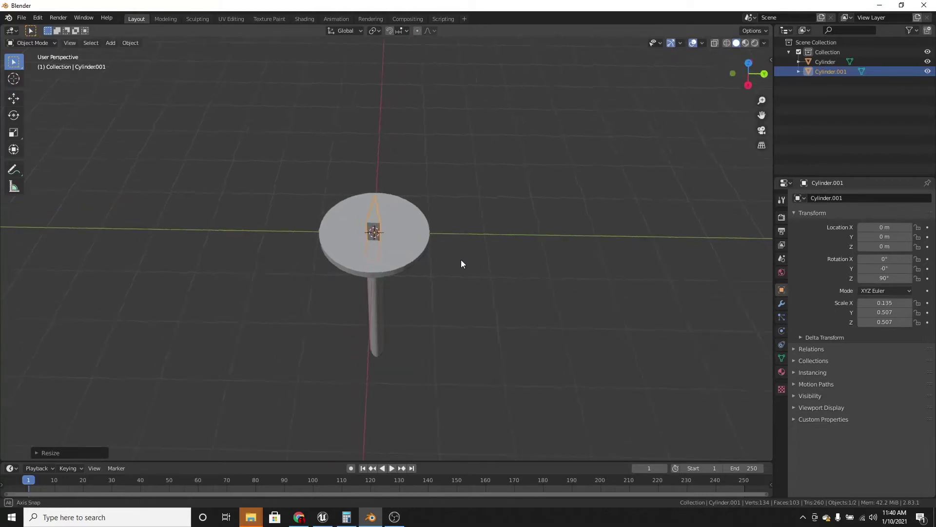
# Step: Move the flattened three-sided cylinder up along Z to about 0.498 m so it stands on the guard
pyautogui.moveTo(475, 258); pyautogui.dragTo(465, 297, button='middle')
pyautogui.scroll(-3, 464, 298)
pyautogui.press('KP_1')
pyautogui.scroll(4, 463, 302)
pyautogui.moveTo(366, 239); pyautogui.dragTo(469, 292, button='middle')
pyautogui.press('KP_1')
pyautogui.press('g')
pyautogui.press('z')
pyautogui.click(477, 229)
# Step: Enlarge the blade block slightly to a scale of about 0.516 and align it with the handle at X of about 0.12 m
pyautogui.press('g')
pyautogui.press('x')
pyautogui.click(540, 253)
pyautogui.press('s')
pyautogui.click(545, 256)
pyautogui.press('g')
pyautogui.press('y')
pyautogui.press('x')
pyautogui.click(546, 256)
pyautogui.scroll(-4, 523, 215)
pyautogui.keyDown('shift'); pyautogui.moveTo(517, 223); pyautogui.dragTo(520, 259, button='middle'); pyautogui.keyUp('shift')
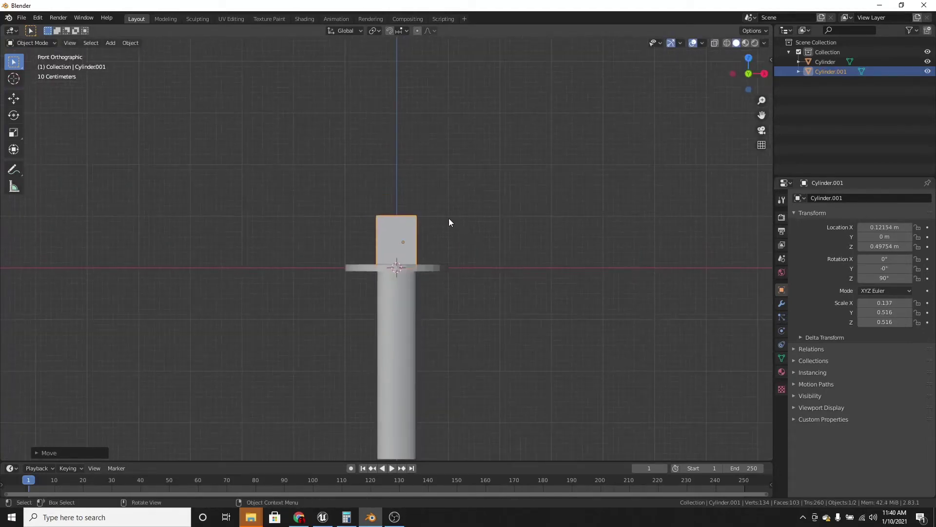
# Step: In Edit Mode, select the blade block's top face and lower it along Z to shorten the block, and return to Object Mode
pyautogui.scroll(2, 449, 218)
pyautogui.press('Tab')
pyautogui.moveTo(449, 218); pyautogui.dragTo(421, 219, button='middle')
pyautogui.click(443, 197)
pyautogui.moveTo(605, 302); pyautogui.dragTo(607, 262, button='middle')
pyautogui.press('g')
pyautogui.press('z')
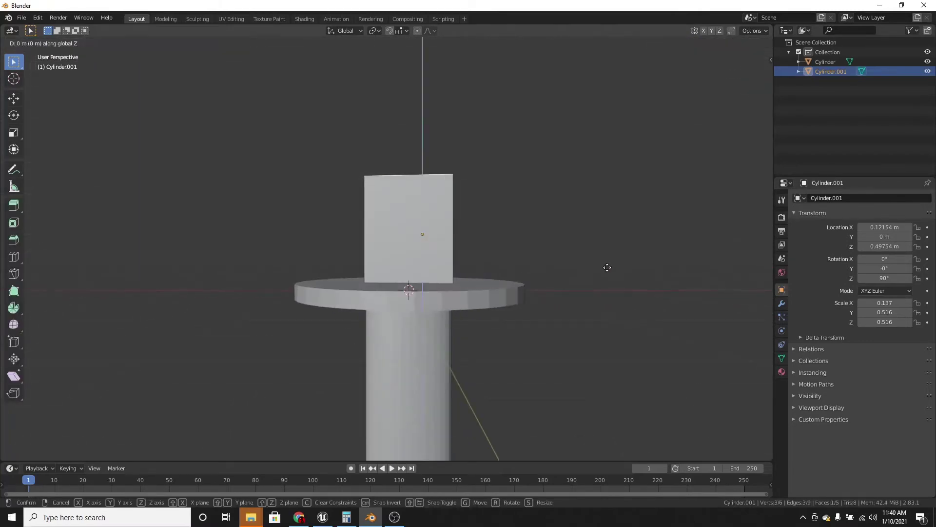
pyautogui.click(601, 326)
pyautogui.scroll(-5, 603, 323)
pyautogui.scroll(-2, 605, 312)
pyautogui.press('KP_3')
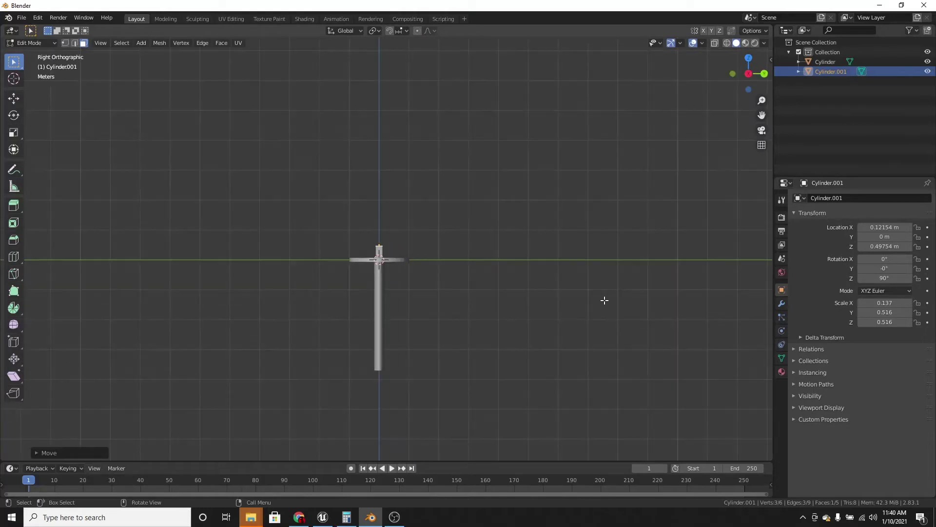
pyautogui.press('KP_1')
pyautogui.scroll(3, 605, 301)
pyautogui.press('Tab')
# Step: In front view, place the 3D cursor near the X axis, about 42.3 m from the origin on the positive side
pyautogui.scroll(-5, 604, 301)
pyautogui.scroll(-2, 604, 301)
pyautogui.keyDown('shift'); pyautogui.moveTo(603, 301); pyautogui.dragTo(544, 310, button='middle'); pyautogui.keyUp('shift')
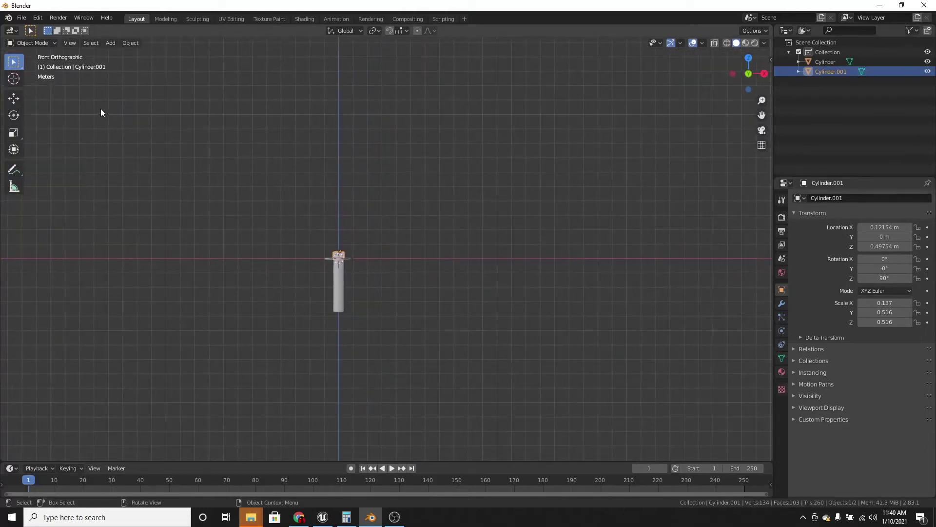
pyautogui.click(12, 82)
pyautogui.scroll(-4, 461, 201)
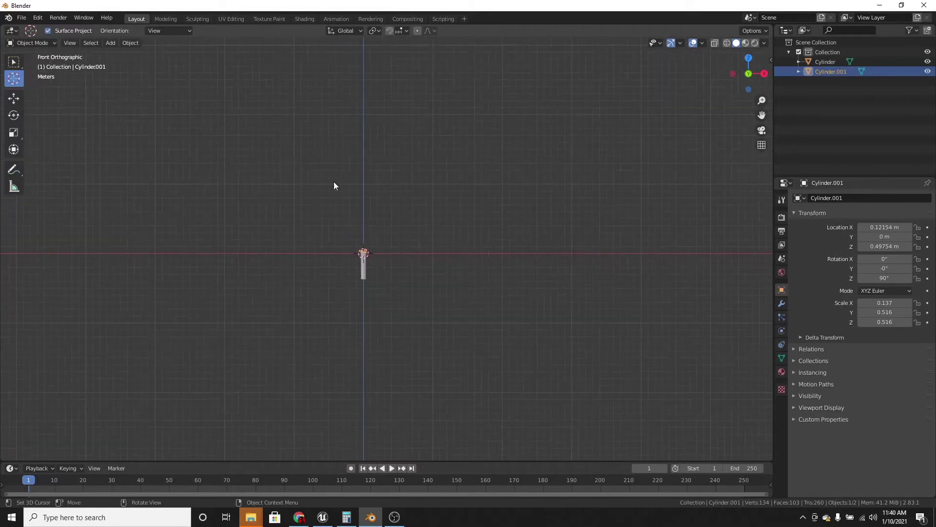
pyautogui.keyDown('shift'); pyautogui.moveTo(484, 269); pyautogui.dragTo(326, 276, button='middle'); pyautogui.keyUp('shift')
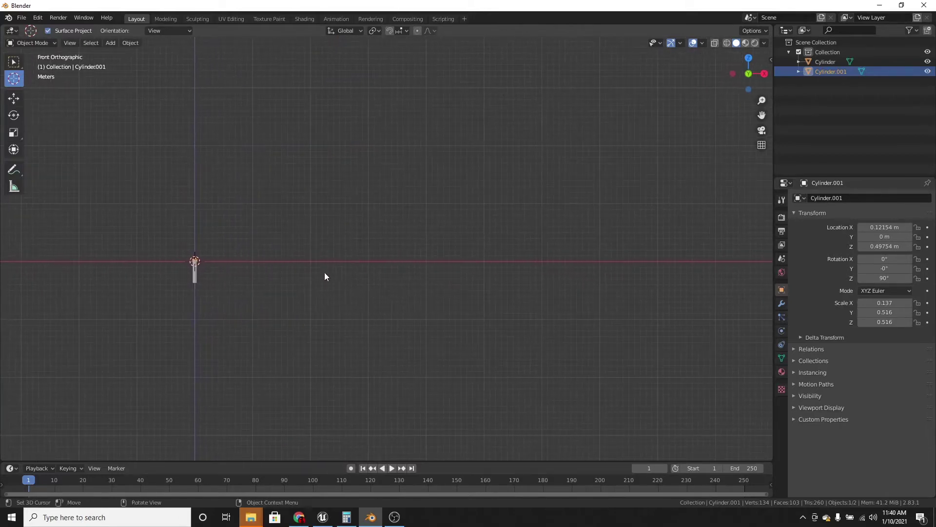
pyautogui.click(440, 262)
pyautogui.scroll(4, 472, 282)
pyautogui.scroll(-2, 339, 281)
pyautogui.keyDown('shift'); pyautogui.moveTo(339, 282); pyautogui.dragTo(496, 255, button='middle'); pyautogui.keyUp('shift')
pyautogui.scroll(2, 386, 249)
pyautogui.keyDown('shift'); pyautogui.moveTo(351, 249); pyautogui.dragTo(427, 259, button='middle'); pyautogui.keyUp('shift')
pyautogui.scroll(-1, 426, 248)
pyautogui.scroll(4, 398, 209)
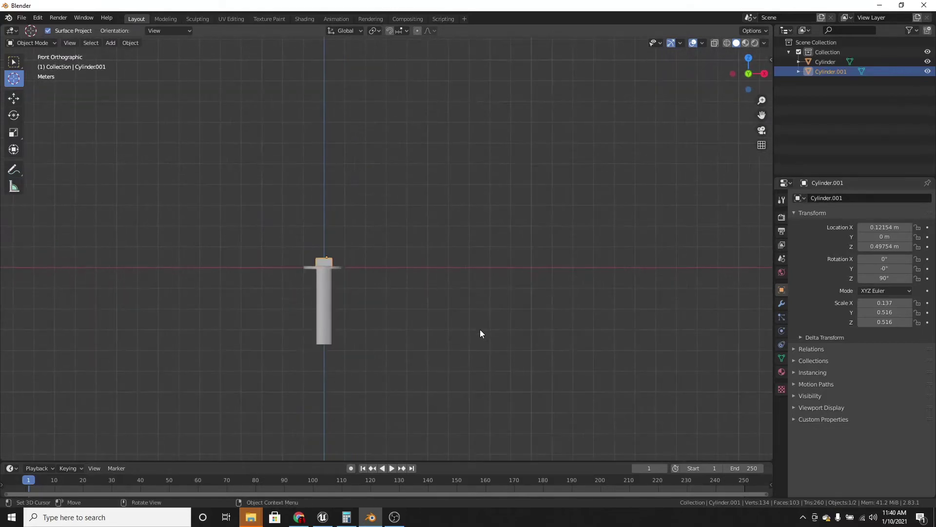
# Step: Enter Edit Mode on the blade block and activate the Spin tool for its top face
pyautogui.press('Tab')
pyautogui.scroll(-1, 429, 305)
pyautogui.keyDown('shift'); pyautogui.moveTo(439, 312); pyautogui.dragTo(414, 265, button='middle'); pyautogui.keyUp('shift')
pyautogui.scroll(-3, 437, 289)
pyautogui.keyDown('shift'); pyautogui.moveTo(504, 296); pyautogui.dragTo(478, 305, button='middle'); pyautogui.keyUp('shift')
pyautogui.scroll(-1, 370, 316)
pyautogui.scroll(1, 371, 316)
pyautogui.scroll(1, 414, 316)
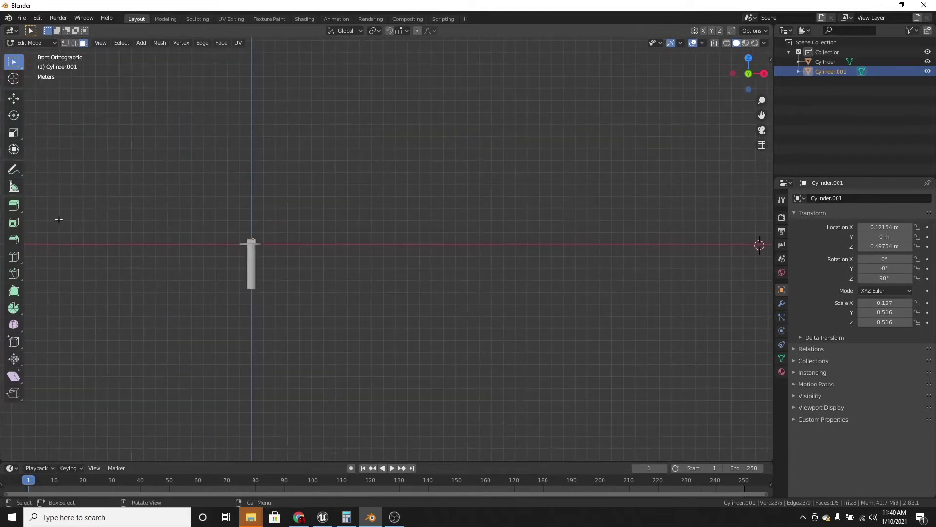
pyautogui.click(13, 307)
pyautogui.scroll(-3, 397, 277)
pyautogui.keyDown('ctrl'); pyautogui.scroll(-2, 397, 280); pyautogui.keyUp('ctrl')
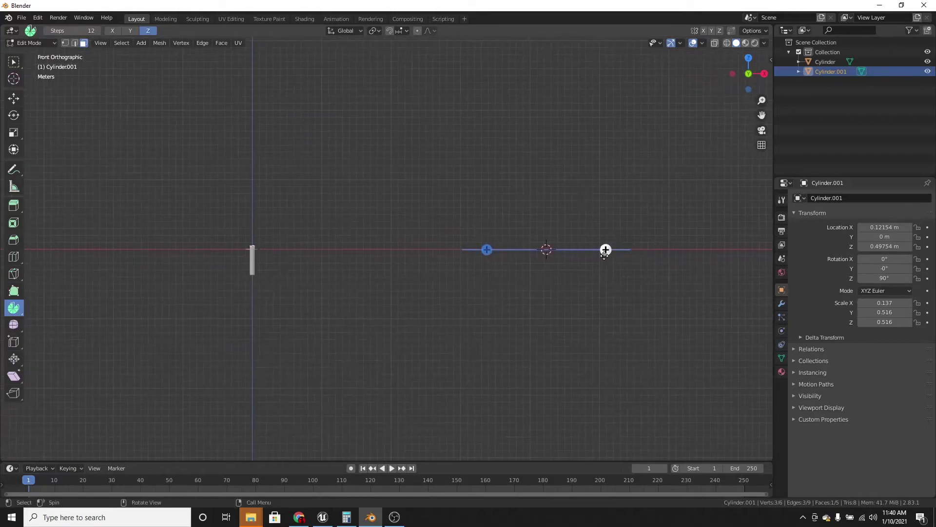
pyautogui.moveTo(606, 250); pyautogui.dragTo(648, 235)
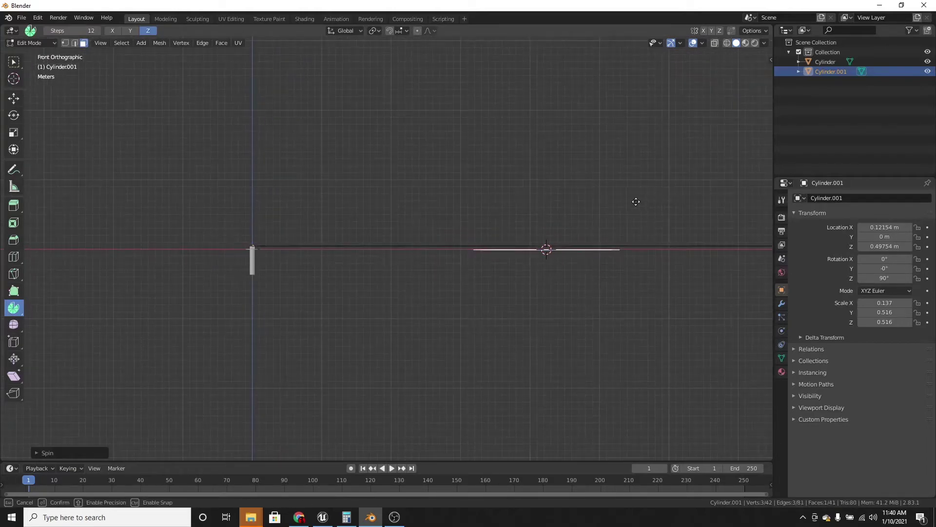
pyautogui.moveTo(635, 200); pyautogui.dragTo(637, 208)
pyautogui.hotkey('ctrl', 'z')
# Step: Spin the blade's top face upward around the 3D cursor in the front-view plane by about 26.2°
pyautogui.scroll(2, 467, 281)
pyautogui.scroll(-2, 526, 229)
pyautogui.moveTo(576, 206); pyautogui.dragTo(680, 218)
pyautogui.moveTo(669, 270); pyautogui.dragTo(654, 290)
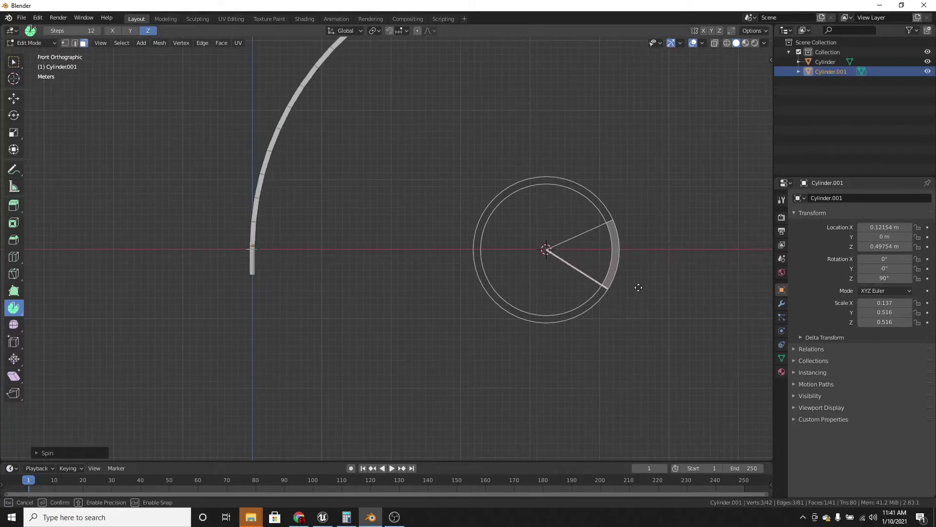
pyautogui.moveTo(649, 280); pyautogui.dragTo(659, 254)
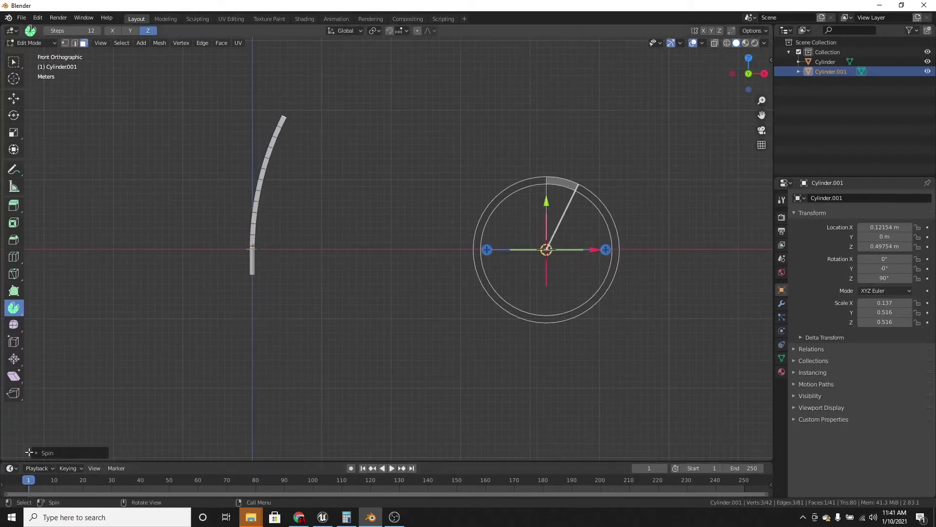
# Step: Set the blade's spin to 20 steps
pyautogui.click(36, 452)
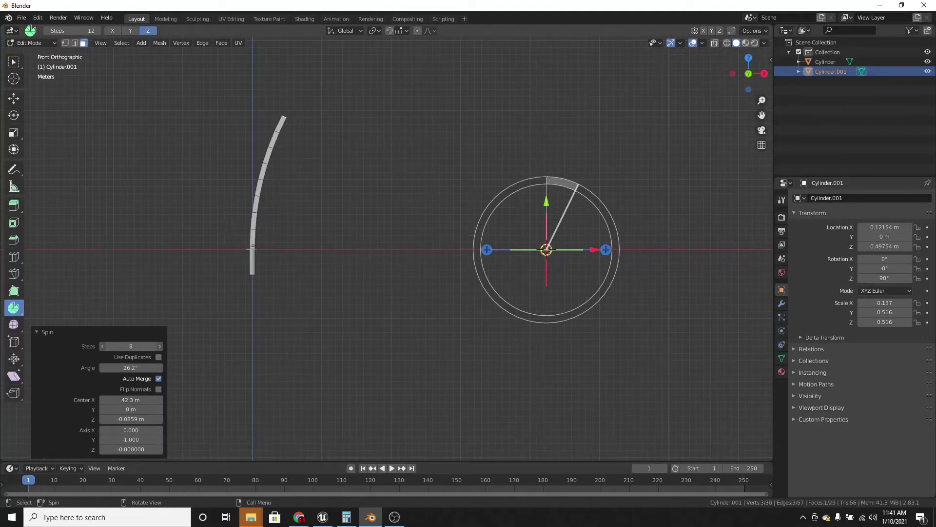
pyautogui.moveTo(130, 346)
pyautogui.mouseDown()
pyautogui.moveTo(117, 346)
pyautogui.moveTo(141, 346)
pyautogui.mouseUp()
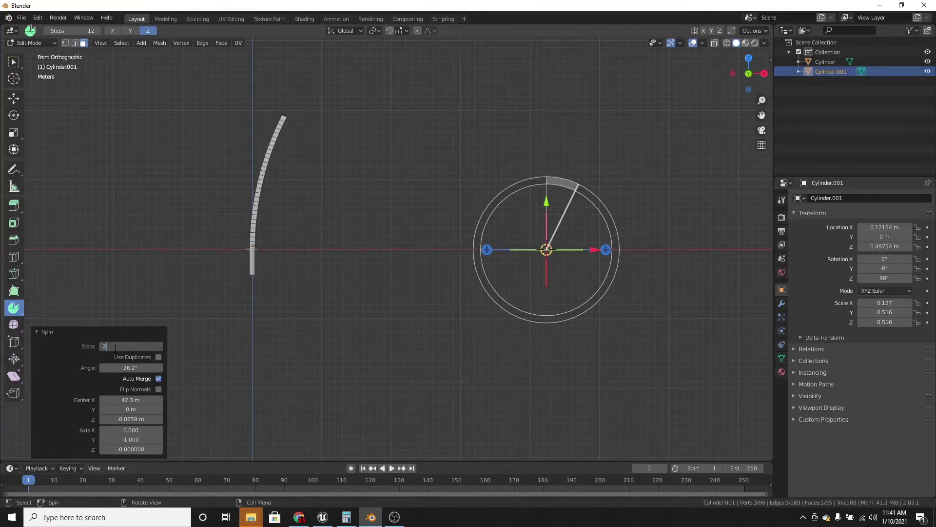
pyautogui.press('Return')
pyautogui.click(31, 332)
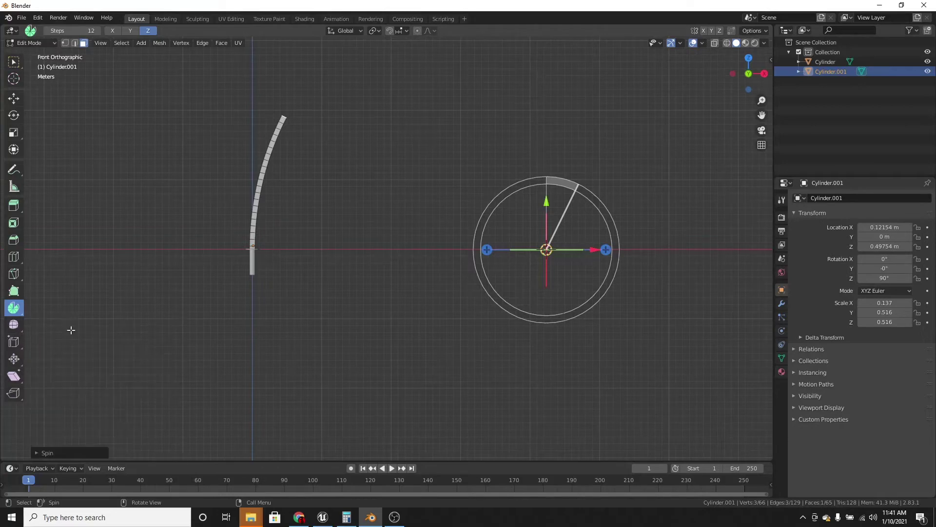
# Step: Move the spin centre along X to about 34.3 m and set the spin angle to 5°
pyautogui.moveTo(595, 251); pyautogui.dragTo(538, 260)
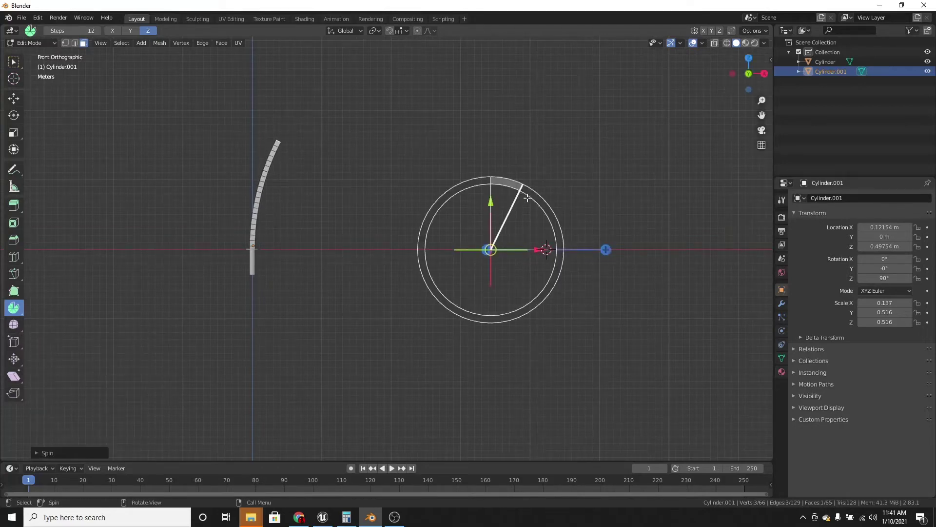
pyautogui.click(39, 453)
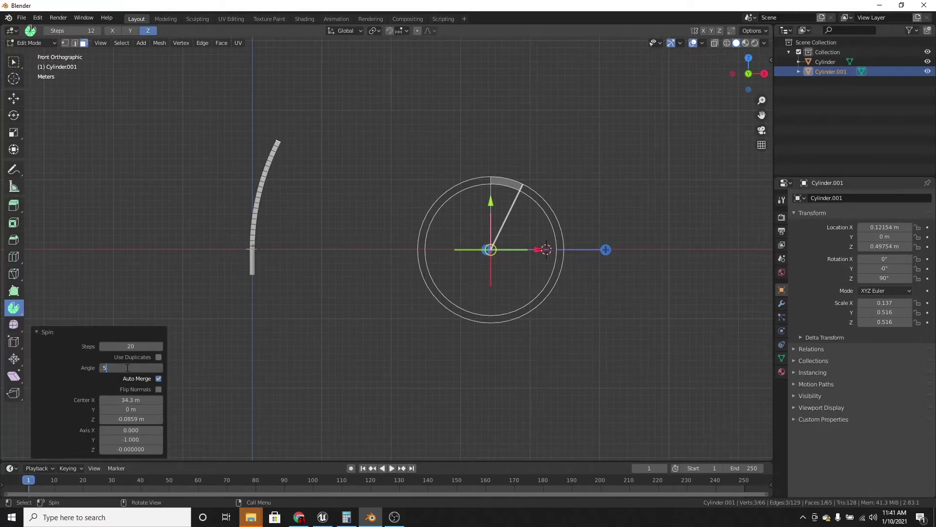
pyautogui.press('Return')
pyautogui.click(37, 333)
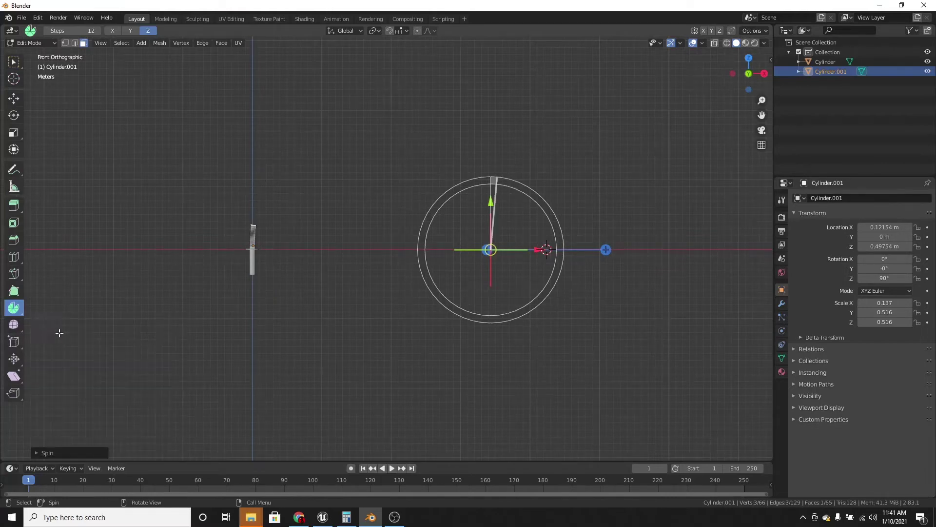
# Step: Move the spin centre much farther out along positive X to make the blade longer with a gentle curve
pyautogui.scroll(-2, 560, 312)
pyautogui.keyDown('shift'); pyautogui.moveTo(572, 311); pyautogui.dragTo(493, 330, button='middle'); pyautogui.keyUp('shift')
pyautogui.moveTo(429, 271); pyautogui.dragTo(434, 270)
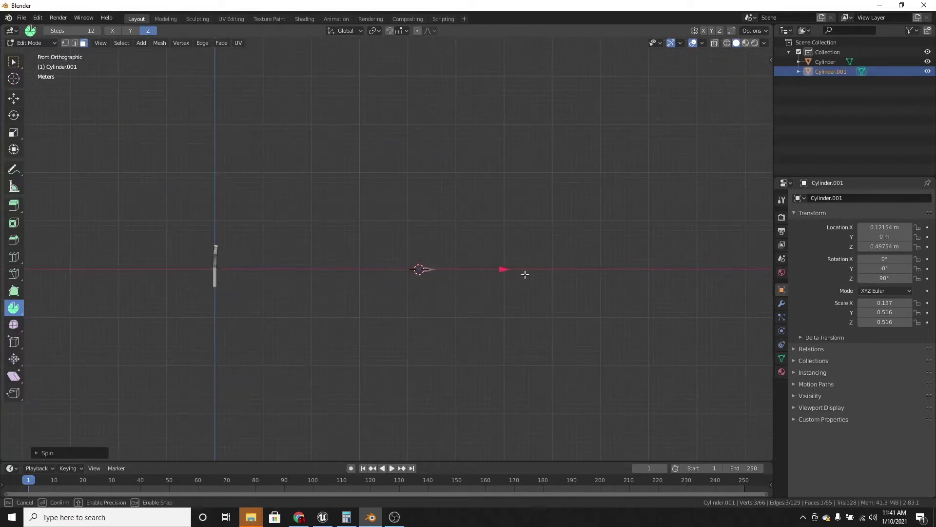
pyautogui.moveTo(923, 257); pyautogui.dragTo(920, 268)
pyautogui.scroll(-3, 619, 249)
pyautogui.keyDown('shift'); pyautogui.moveTo(618, 249); pyautogui.dragTo(484, 250, button='middle'); pyautogui.keyUp('shift')
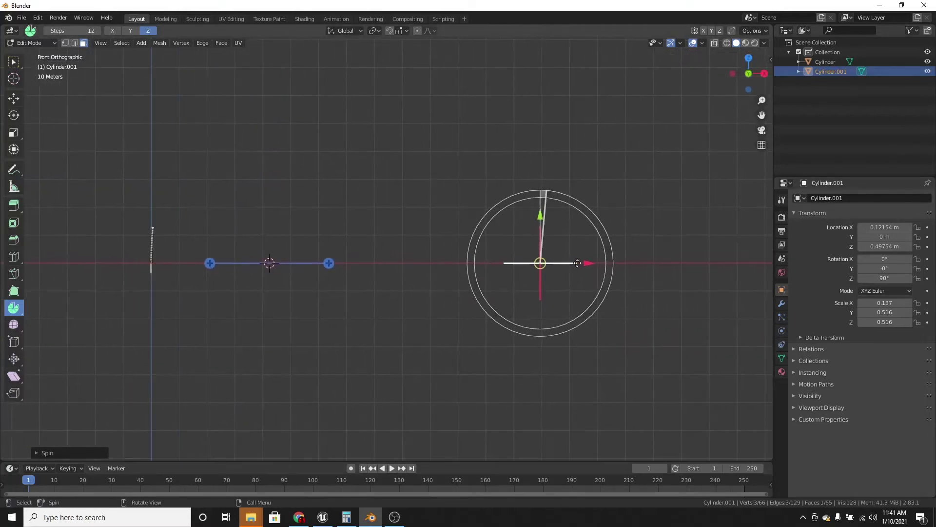
pyautogui.moveTo(589, 262); pyautogui.dragTo(763, 276)
pyautogui.scroll(-2, 493, 275)
pyautogui.keyDown('shift'); pyautogui.moveTo(493, 274); pyautogui.dragTo(347, 282, button='middle'); pyautogui.keyUp('shift')
pyautogui.moveTo(524, 267); pyautogui.dragTo(647, 267)
pyautogui.keyDown('shift'); pyautogui.moveTo(284, 242); pyautogui.dragTo(657, 183, button='middle'); pyautogui.keyUp('shift')
pyautogui.scroll(7, 397, 163)
pyautogui.keyDown('shift'); pyautogui.moveTo(530, 199); pyautogui.dragTo(400, 324, button='middle'); pyautogui.keyUp('shift')
pyautogui.scroll(2, 561, 172)
pyautogui.keyDown('shift'); pyautogui.moveTo(561, 173); pyautogui.dragTo(430, 236, button='middle'); pyautogui.keyUp('shift')
pyautogui.scroll(-2, 378, 312)
pyautogui.scroll(2, 379, 312)
# Step: Return to Object Mode, switch to the Select tool, and select the curved blade
pyautogui.press('Tab')
pyautogui.scroll(-5, 426, 262)
pyautogui.moveTo(358, 266); pyautogui.dragTo(341, 254, button='middle')
pyautogui.click(14, 64)
pyautogui.moveTo(589, 213); pyautogui.dragTo(52, 48, button='middle')
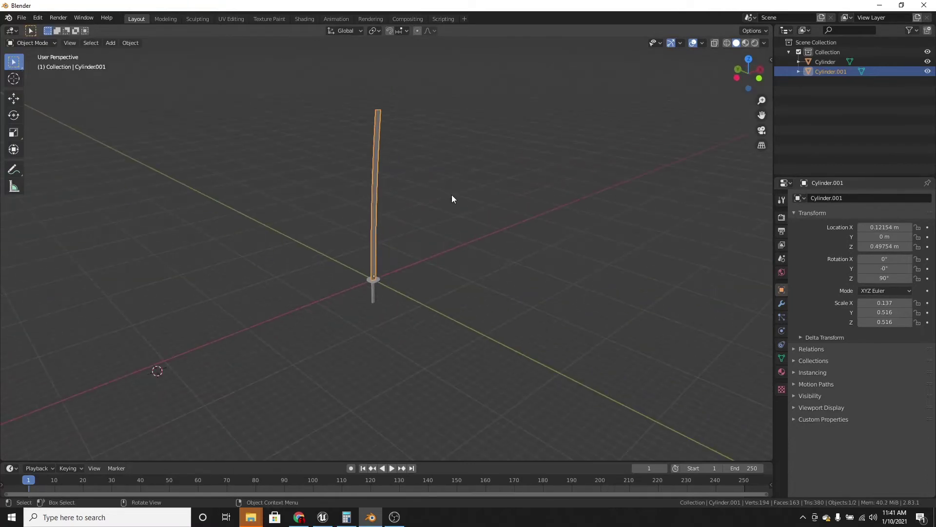
pyautogui.click(483, 211)
pyautogui.moveTo(483, 212); pyautogui.dragTo(464, 242, button='middle')
pyautogui.click(367, 204)
pyautogui.press('s')
pyautogui.press('z')
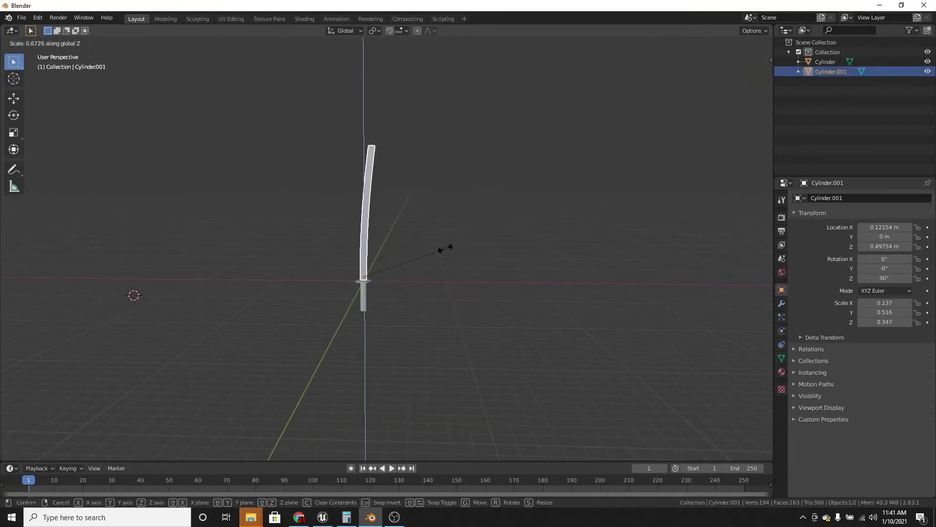
pyautogui.rightClick(446, 253)
pyautogui.scroll(-1, 471, 255)
pyautogui.press('KP_1')
pyautogui.scroll(2, 470, 229)
pyautogui.keyDown('shift'); pyautogui.moveTo(455, 222); pyautogui.dragTo(516, 307, button='middle'); pyautogui.keyUp('shift')
pyautogui.scroll(3, 540, 301)
pyautogui.keyDown('shift'); pyautogui.moveTo(563, 422); pyautogui.dragTo(518, 287, button='middle'); pyautogui.keyUp('shift')
pyautogui.scroll(3, 541, 300)
pyautogui.keyDown('shift'); pyautogui.moveTo(669, 353); pyautogui.dragTo(633, 330, button='middle'); pyautogui.keyUp('shift')
pyautogui.press('s')
pyautogui.press('x')
pyautogui.rightClick(605, 325)
# Step: Enter Edit Mode and add a loop cut across the middle of the blade's topmost segment
pyautogui.keyDown('shift'); pyautogui.moveTo(523, 195); pyautogui.dragTo(483, 381, button='middle'); pyautogui.keyUp('shift')
pyautogui.scroll(1, 481, 280)
pyautogui.keyDown('shift'); pyautogui.moveTo(423, 248); pyautogui.dragTo(409, 385, button='middle'); pyautogui.keyUp('shift')
pyautogui.scroll(-1, 454, 230)
pyautogui.press('Tab')
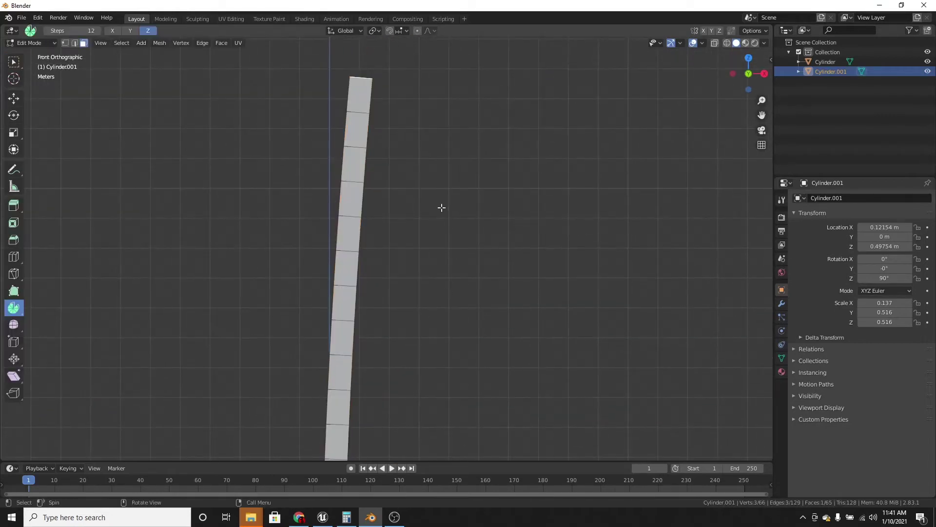
pyautogui.scroll(-3, 439, 210)
pyautogui.scroll(3, 420, 246)
pyautogui.keyDown('shift'); pyautogui.moveTo(420, 247); pyautogui.dragTo(468, 268, button='middle'); pyautogui.keyUp('shift')
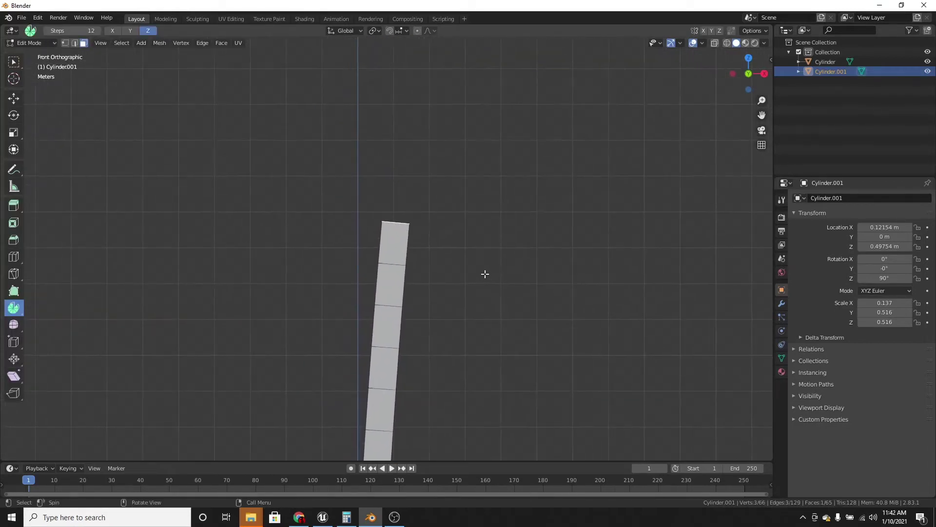
pyautogui.scroll(4, 415, 238)
pyautogui.hotkey('ctrl', 'r')
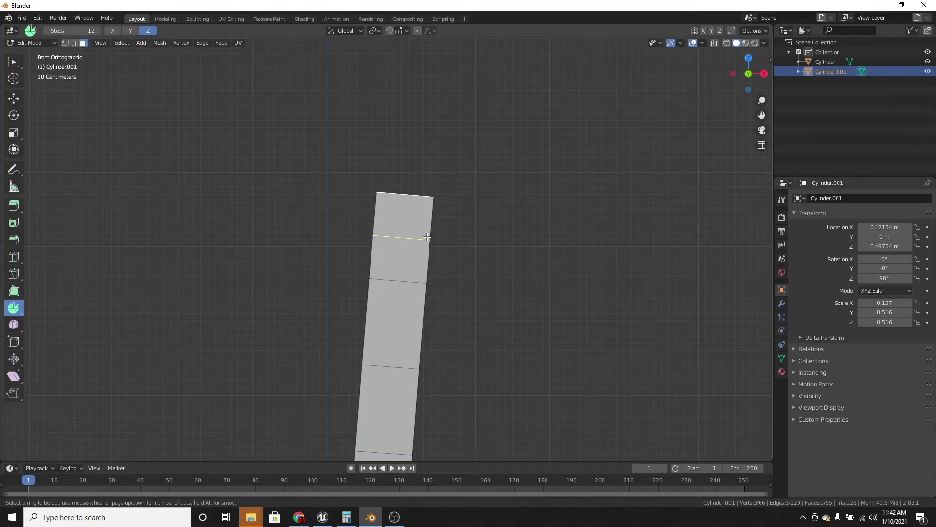
pyautogui.click(427, 236)
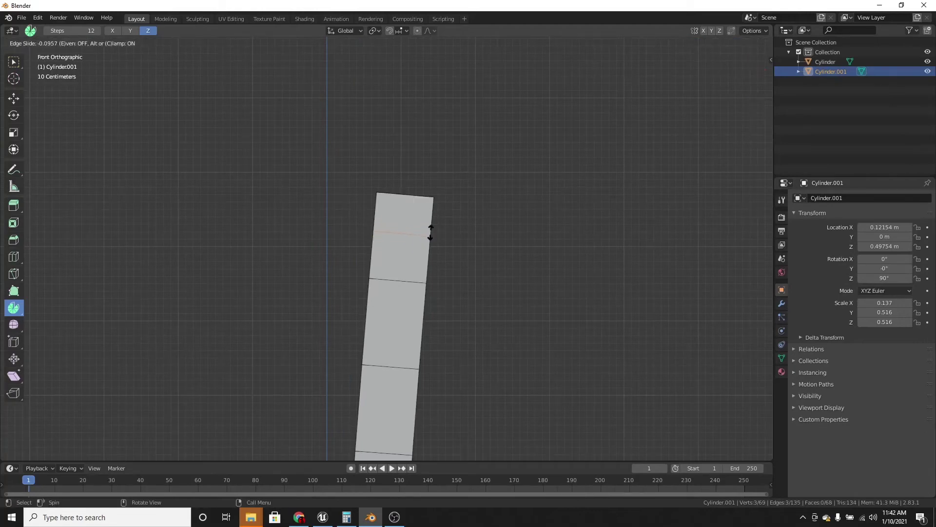
pyautogui.click(431, 231)
pyautogui.scroll(4, 395, 310)
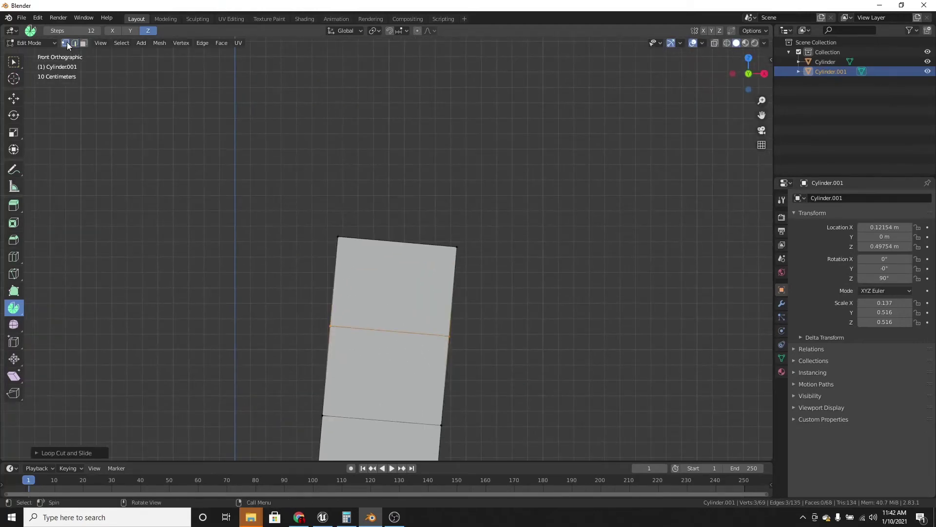
# Step: Select the left corner vertex of the blade's end and move it inward along X and down along Z to slant the tip
pyautogui.moveTo(352, 216); pyautogui.dragTo(355, 254)
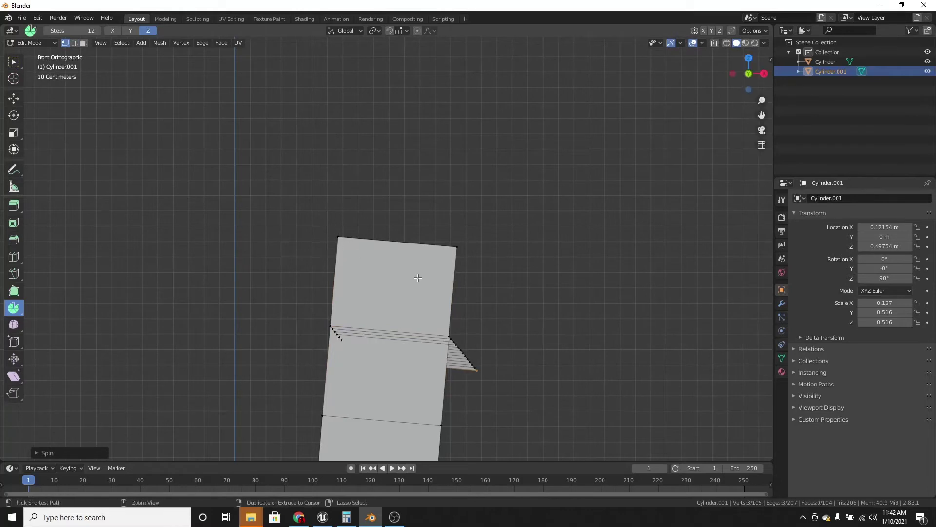
pyautogui.hotkey('ctrl', 'z')
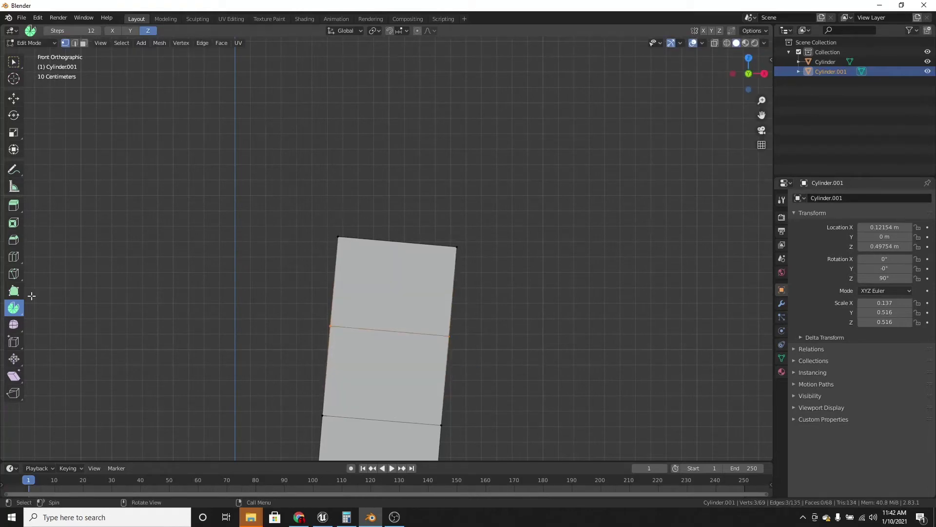
pyautogui.click(14, 62)
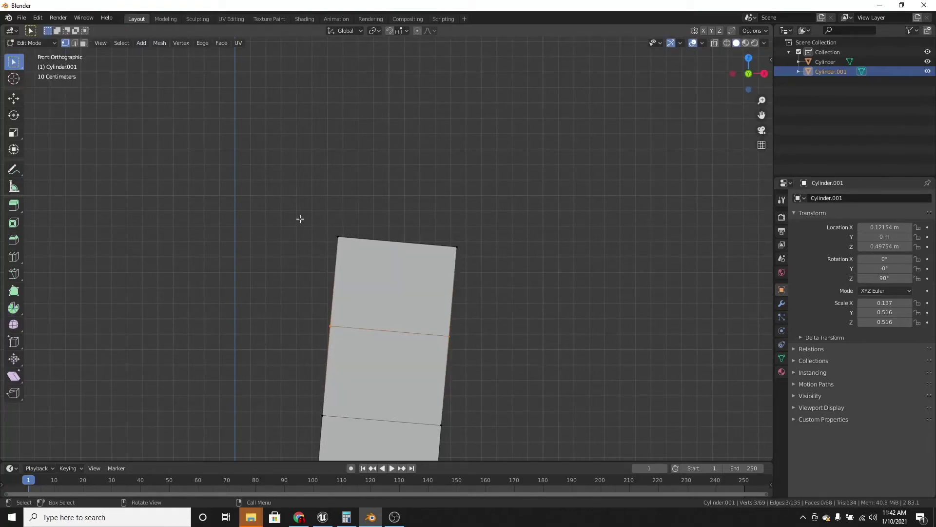
pyautogui.moveTo(297, 215); pyautogui.dragTo(347, 247)
pyautogui.scroll(-2, 427, 300)
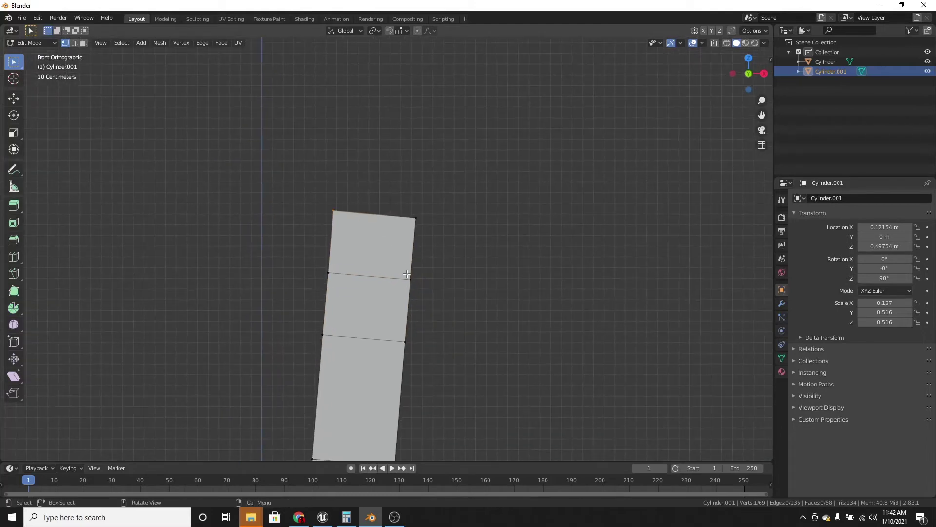
pyautogui.scroll(1, 418, 275)
pyautogui.press('g')
pyautogui.press('x')
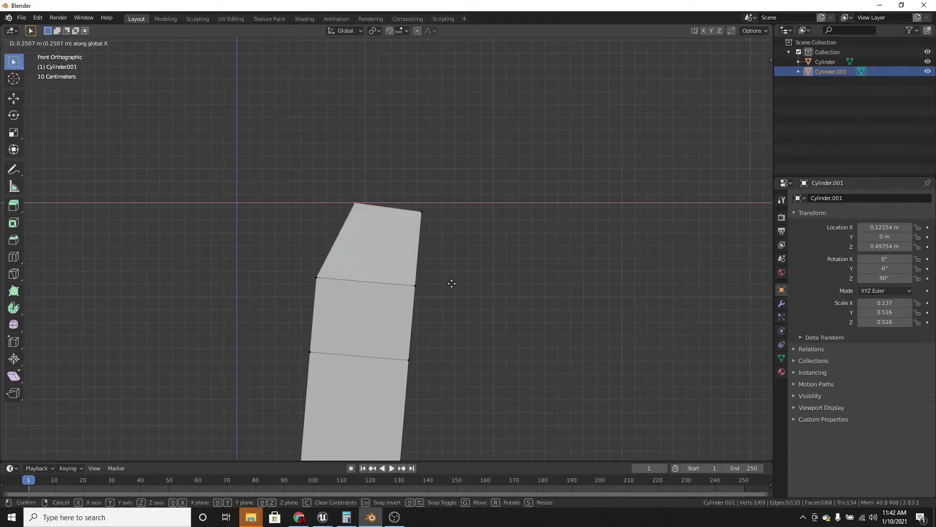
pyautogui.click(471, 287)
pyautogui.press('g')
pyautogui.press('z')
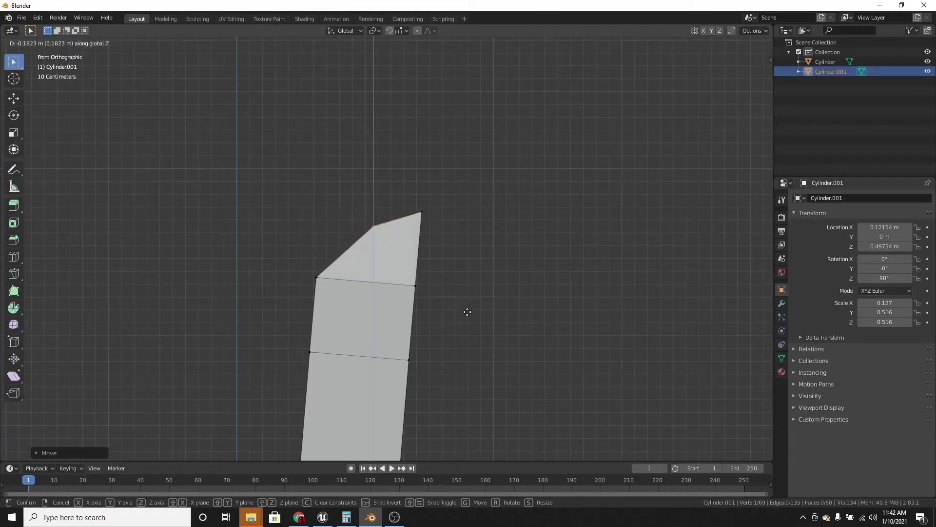
pyautogui.click(465, 316)
# Step: Lower the left vertex of the new loop cut below the blade tip along Z
pyautogui.keyDown('shift'); pyautogui.moveTo(447, 292); pyautogui.dragTo(461, 196, button='middle'); pyautogui.keyUp('shift')
pyautogui.click(330, 180)
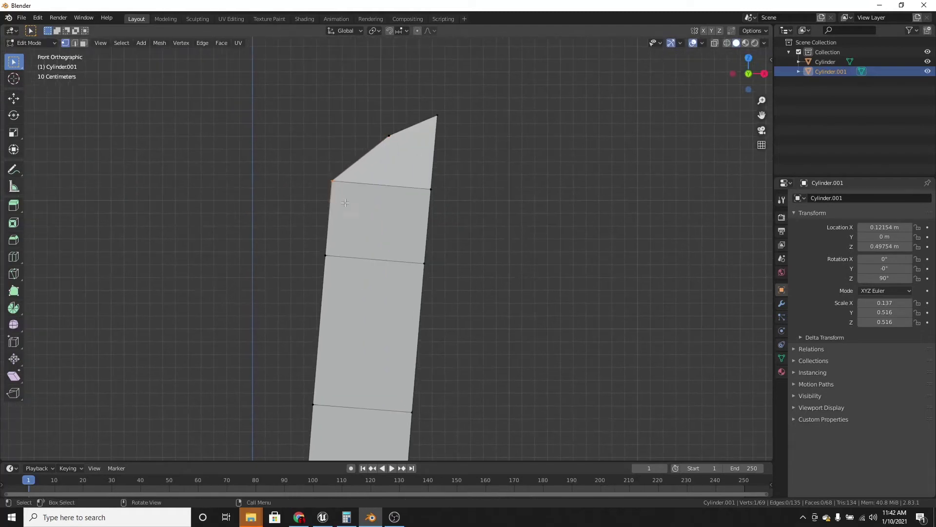
pyautogui.press('g')
pyautogui.press('g')
pyautogui.press('Escape')
pyautogui.press('g')
pyautogui.press('z')
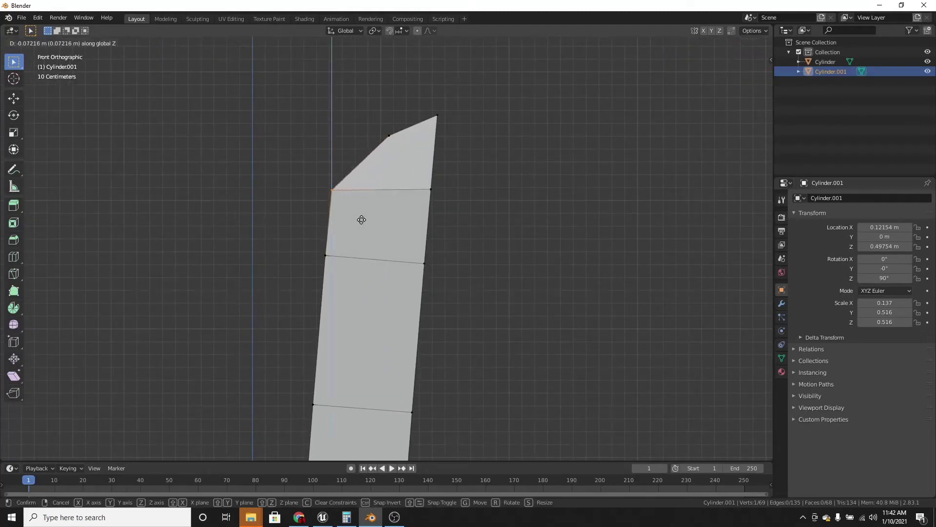
pyautogui.click(383, 232)
# Step: Check the tip in Object Mode and move the loop cut's left vertex freely to smooth the outline
pyautogui.scroll(-5, 423, 249)
pyautogui.press('Tab')
pyautogui.scroll(3, 422, 247)
pyautogui.press('Tab')
pyautogui.scroll(4, 414, 245)
pyautogui.press('g')
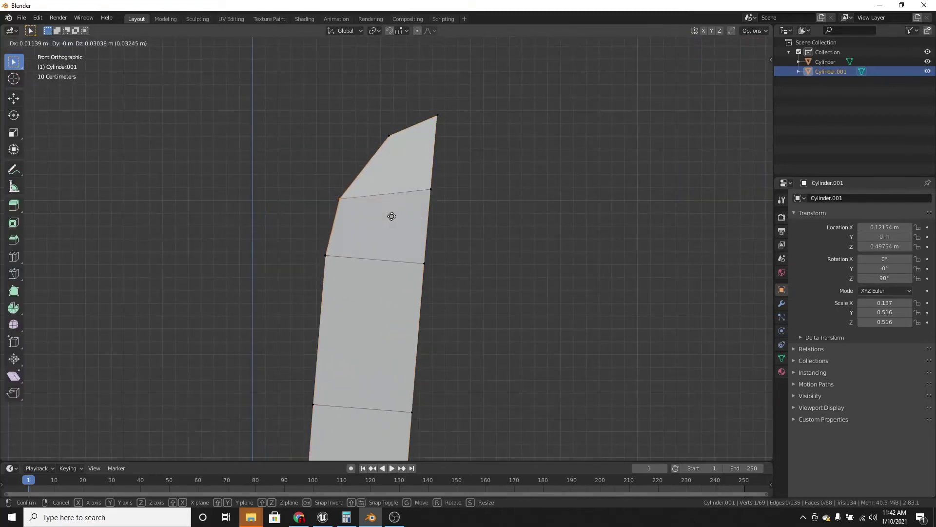
pyautogui.click(397, 207)
# Step: Fine-tune the upper and lower left vertices of the blade tip so the slanted edge curves more evenly
pyautogui.press('Tab')
pyautogui.press('Tab')
pyautogui.click(405, 142)
pyautogui.press('g')
pyautogui.click(412, 164)
pyautogui.click(347, 196)
pyautogui.press('g')
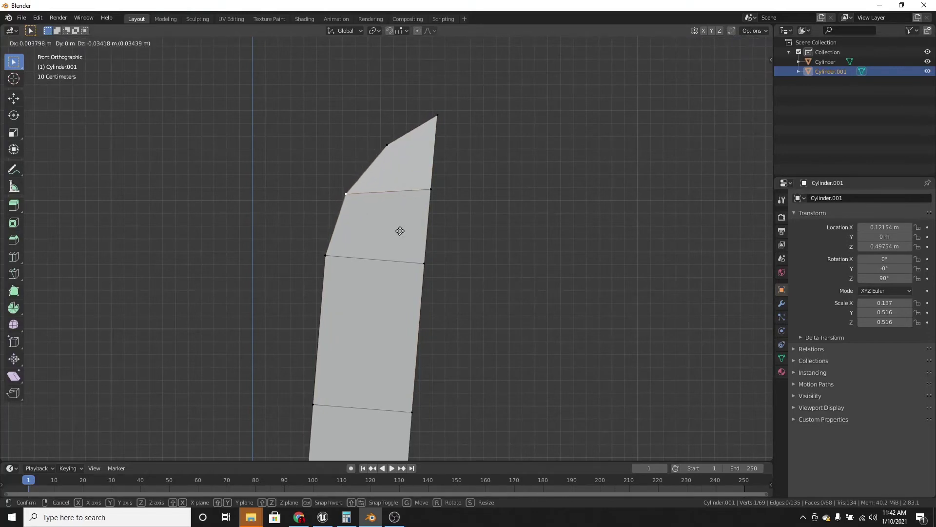
pyautogui.click(401, 231)
# Step: Select the two top vertices on the blade's flat back and merge them at center into a single point
pyautogui.moveTo(373, 249); pyautogui.dragTo(403, 192, button='middle')
pyautogui.click(411, 173)
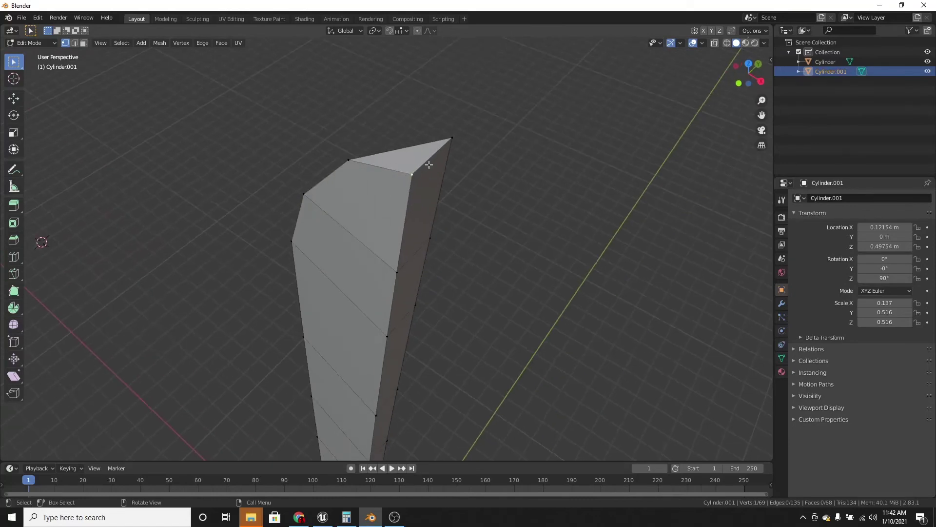
pyautogui.moveTo(463, 163); pyautogui.dragTo(417, 180, button='middle')
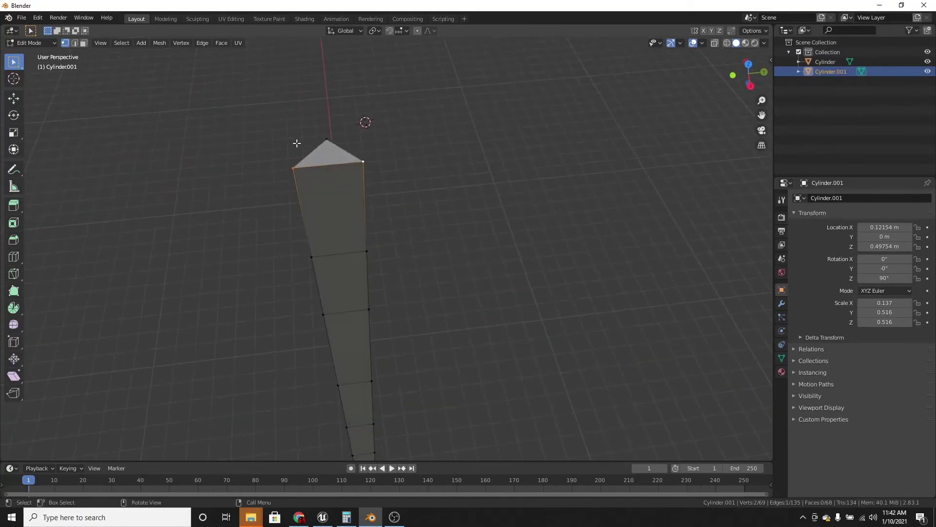
pyautogui.press('m')
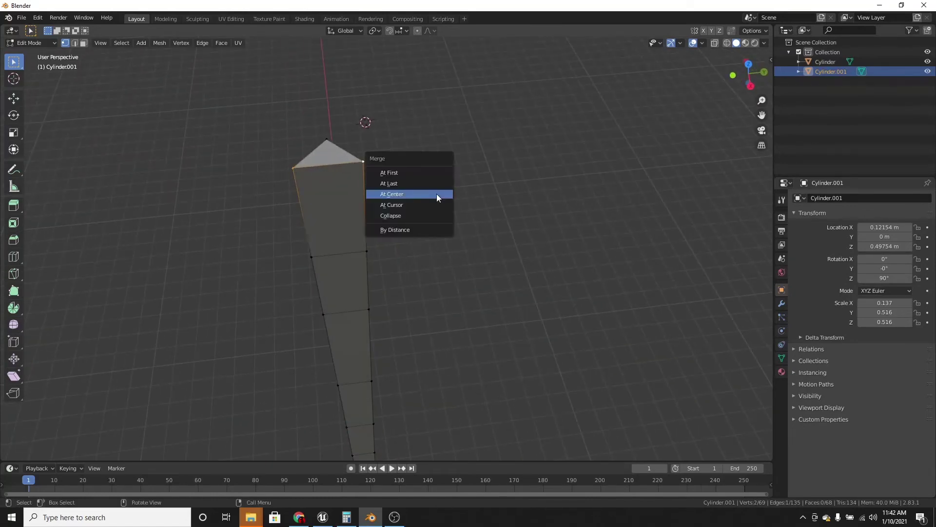
pyautogui.click(437, 194)
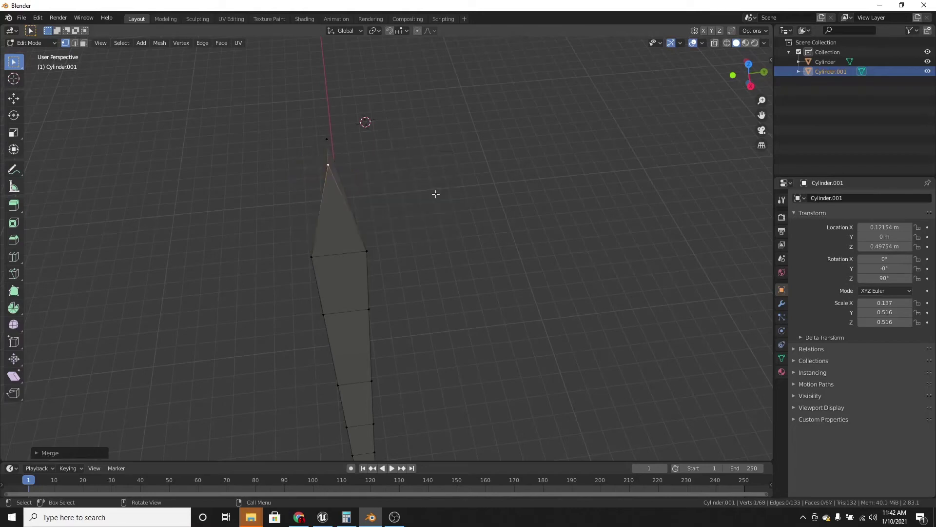
# Step: Narrow the pair of back vertices just below the tip along Y and return to Object Mode
pyautogui.moveTo(408, 188); pyautogui.dragTo(420, 215, button='middle')
pyautogui.click(341, 211)
pyautogui.press('s')
pyautogui.press('x')
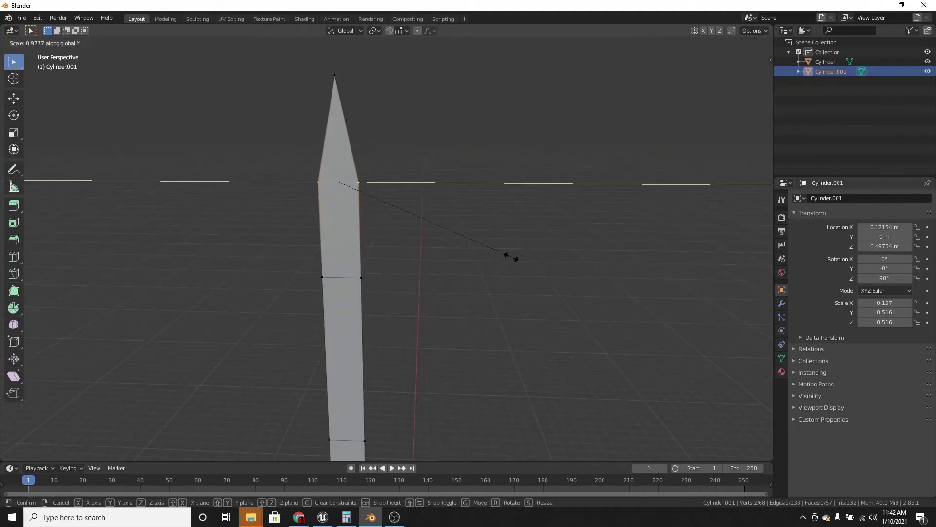
pyautogui.click(485, 246)
pyautogui.press('Tab')
pyautogui.moveTo(383, 250); pyautogui.dragTo(454, 173, button='middle')
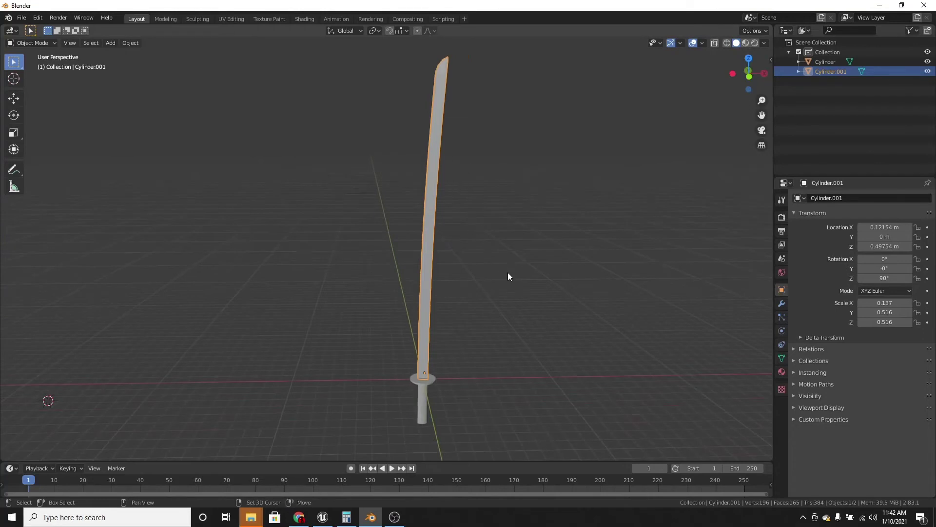
# Step: Select the guard and handle object and move the handle's bottom end along Z in Edit Mode to lengthen the handle
pyautogui.moveTo(508, 276); pyautogui.dragTo(439, 237, button='middle')
pyautogui.scroll(4, 455, 303)
pyautogui.moveTo(458, 352); pyautogui.dragTo(461, 336, button='middle')
pyautogui.scroll(3, 461, 334)
pyautogui.click(494, 209)
pyautogui.click(480, 227)
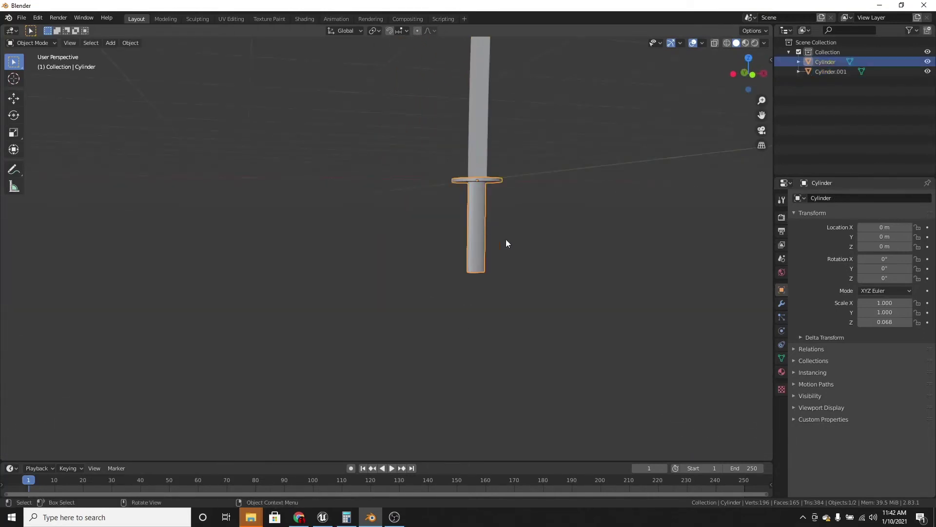
pyautogui.press('Tab')
pyautogui.moveTo(596, 273); pyautogui.dragTo(516, 209, button='middle')
pyautogui.press('g')
pyautogui.press('z')
pyautogui.click(532, 178)
pyautogui.press('Tab')
# Step: Switch to face selection in Edit Mode and select the full ring of side faces around the handle
pyautogui.scroll(3, 516, 206)
pyautogui.moveTo(460, 240); pyautogui.dragTo(448, 257, button='middle')
pyautogui.scroll(3, 431, 225)
pyautogui.press('Tab')
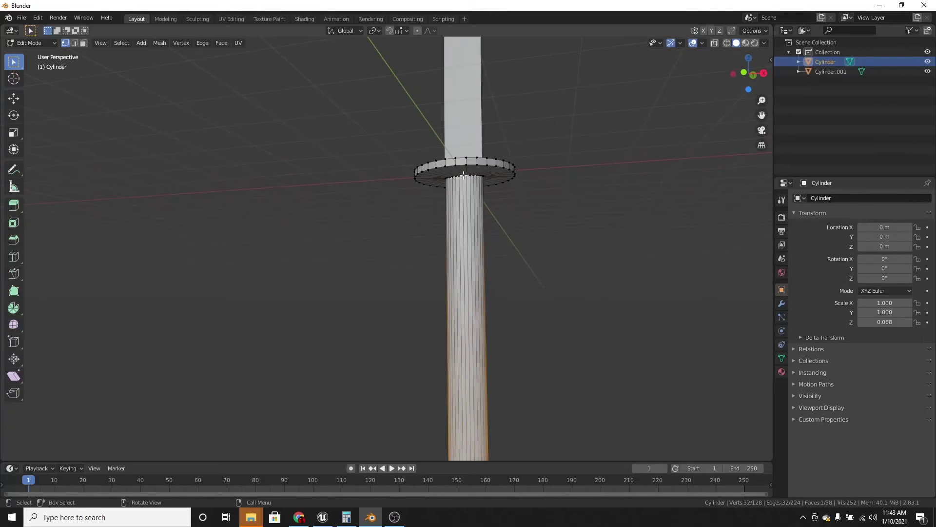
pyautogui.keyDown('alt'); pyautogui.click(457, 178); pyautogui.keyUp('alt')
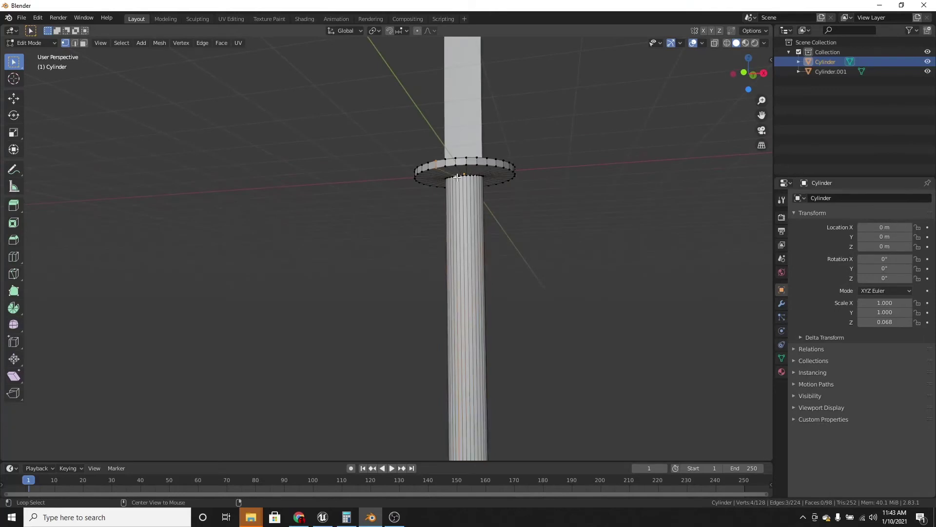
pyautogui.click(83, 46)
pyautogui.keyDown('alt'); pyautogui.click(456, 293); pyautogui.keyUp('alt')
pyautogui.moveTo(456, 292); pyautogui.dragTo(463, 227, button='middle')
pyautogui.scroll(1, 463, 226)
pyautogui.click(464, 226)
pyautogui.keyDown('alt'); pyautogui.click(440, 220); pyautogui.keyUp('alt')
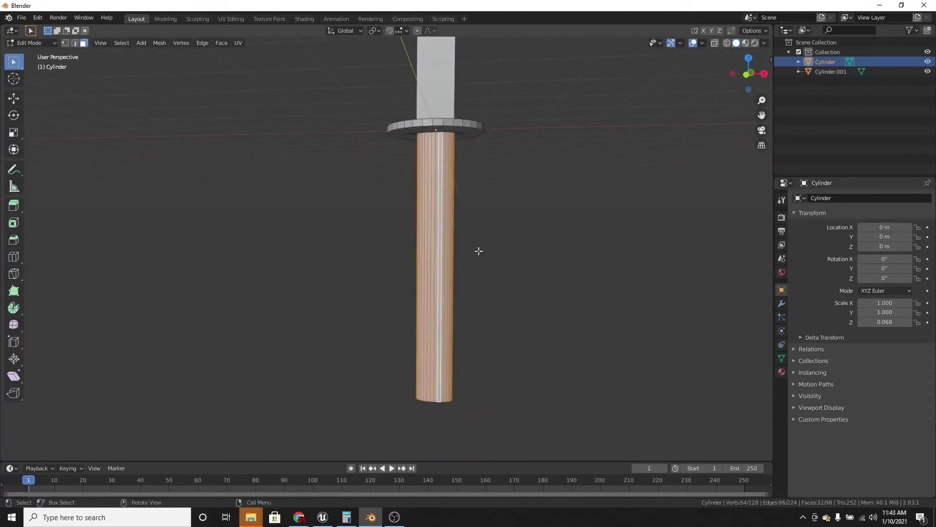
# Step: Add the handle's bottom end face to the selection
pyautogui.moveTo(493, 263); pyautogui.dragTo(505, 215, button='middle')
pyautogui.keyDown('shift'); pyautogui.moveTo(512, 292); pyautogui.dragTo(502, 185, button='middle'); pyautogui.keyUp('shift')
pyautogui.scroll(3, 519, 219)
pyautogui.keyDown('shift'); pyautogui.click(489, 308); pyautogui.keyUp('shift')
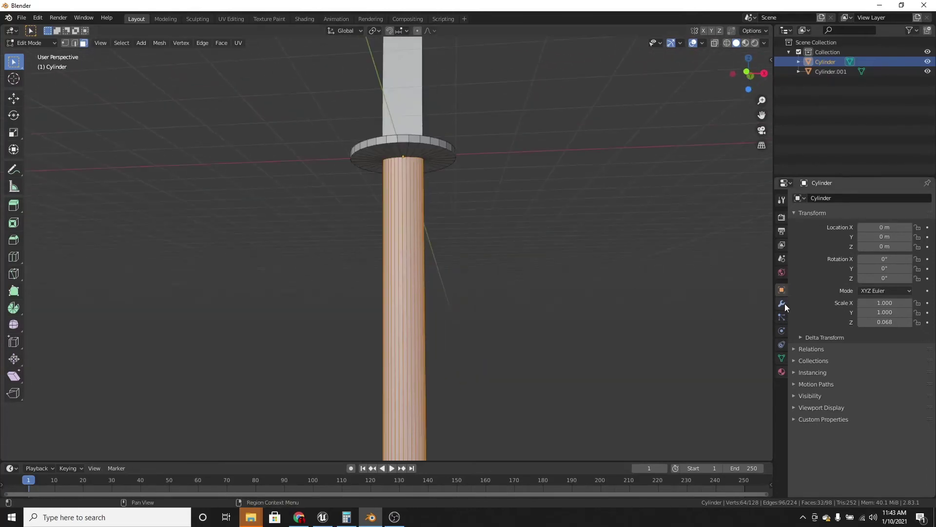
# Step: Create a new material for the guard and handle object and set its base color to black
pyautogui.click(781, 372)
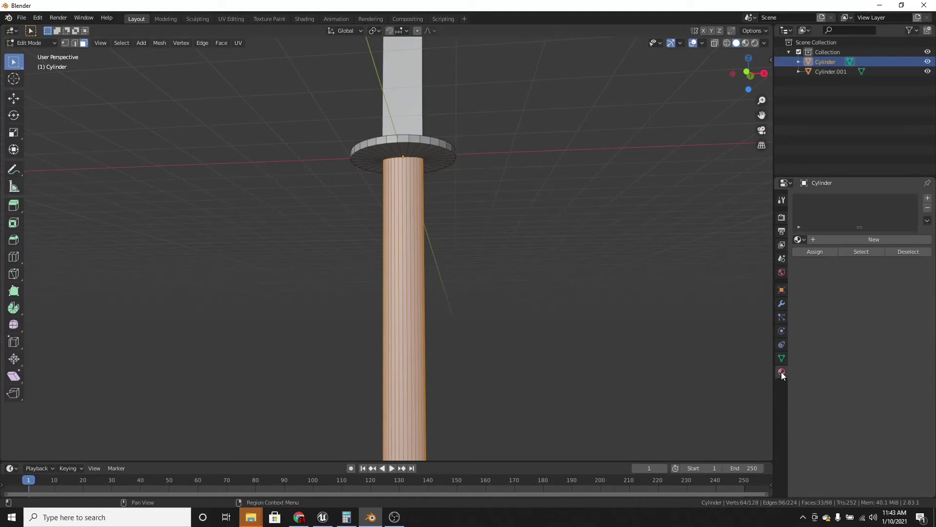
pyautogui.click(854, 239)
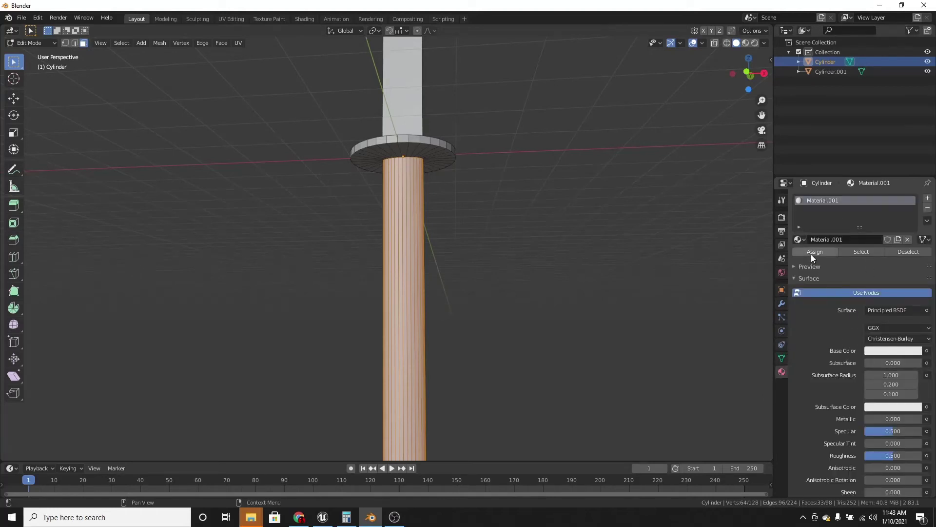
pyautogui.click(891, 350)
pyautogui.moveTo(888, 326); pyautogui.dragTo(825, 326)
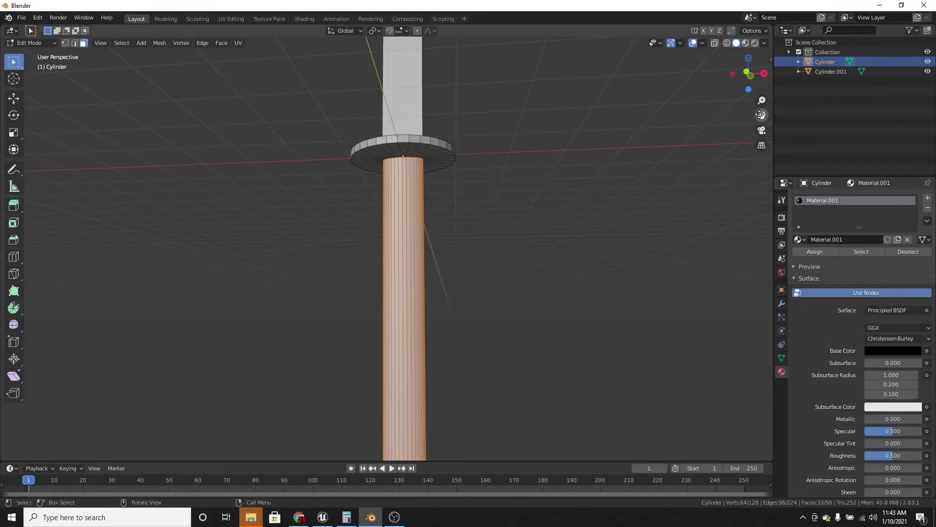
# Step: Switch the viewport to Material Preview shading in Object Mode and return to editing the handle
pyautogui.scroll(-3, 573, 188)
pyautogui.moveTo(573, 188); pyautogui.dragTo(524, 242, button='middle')
pyautogui.press('Tab')
pyautogui.scroll(-2, 561, 217)
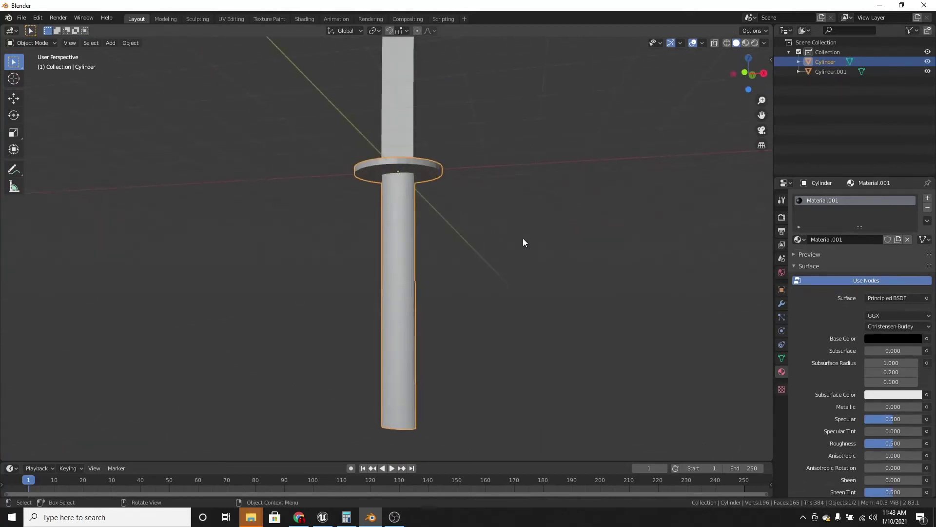
pyautogui.click(746, 45)
pyautogui.moveTo(503, 173); pyautogui.dragTo(596, 213, button='middle')
pyautogui.press('Tab')
pyautogui.moveTo(494, 234); pyautogui.dragTo(493, 180, button='middle')
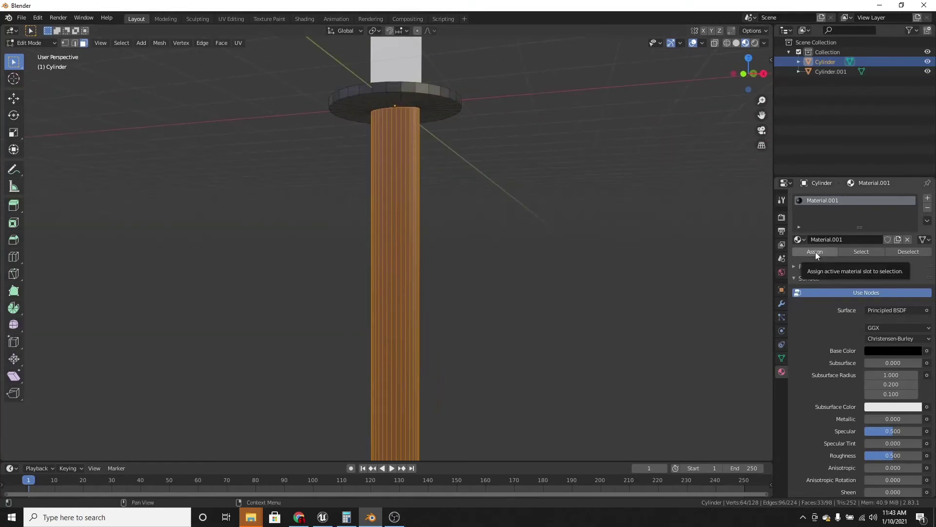
# Step: Add a second material and assign it to the guard's top, underside and rim faces
pyautogui.click(926, 199)
pyautogui.click(865, 258)
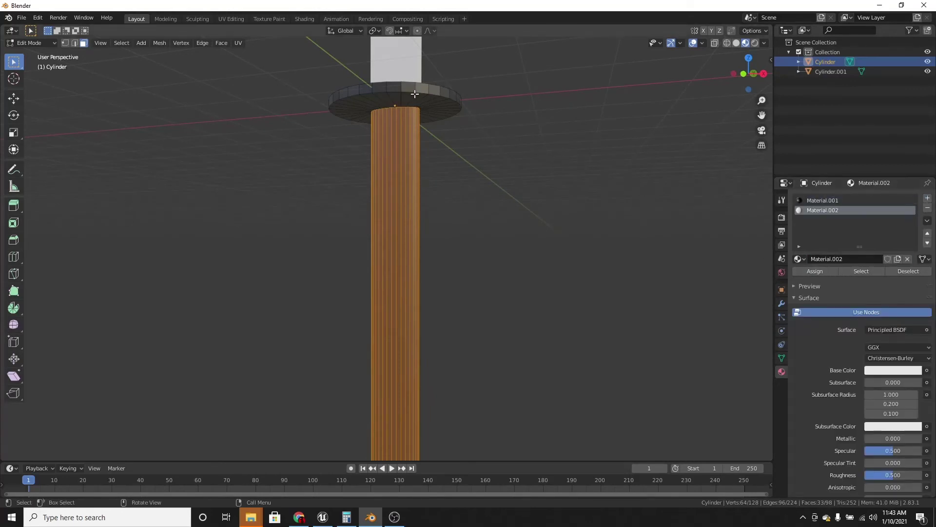
pyautogui.click(420, 101)
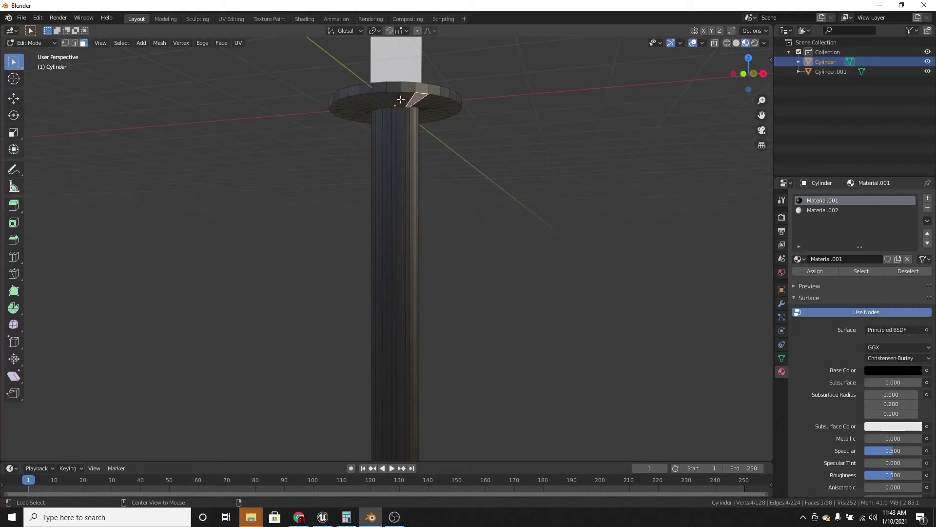
pyautogui.keyDown('alt'); pyautogui.click(400, 99); pyautogui.keyUp('alt')
pyautogui.moveTo(446, 117); pyautogui.dragTo(464, 208, button='middle')
pyautogui.keyDown('shift'); pyautogui.click(434, 223); pyautogui.keyUp('shift')
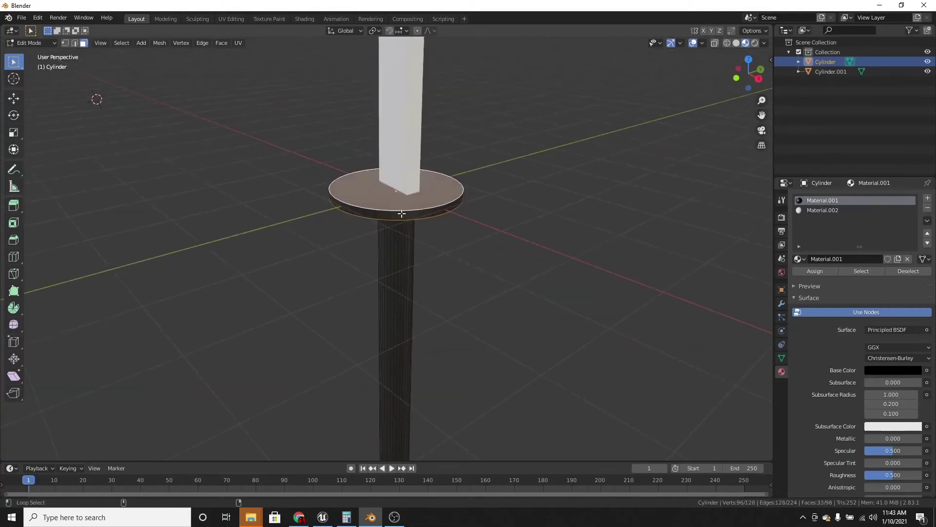
pyautogui.keyDown('alt'); pyautogui.keyDown('shift'); pyautogui.click(400, 213); pyautogui.keyUp('shift'); pyautogui.keyUp('alt')
pyautogui.moveTo(400, 213); pyautogui.dragTo(561, 193, button='middle')
pyautogui.click(823, 210)
pyautogui.moveTo(509, 214); pyautogui.dragTo(485, 192, button='middle')
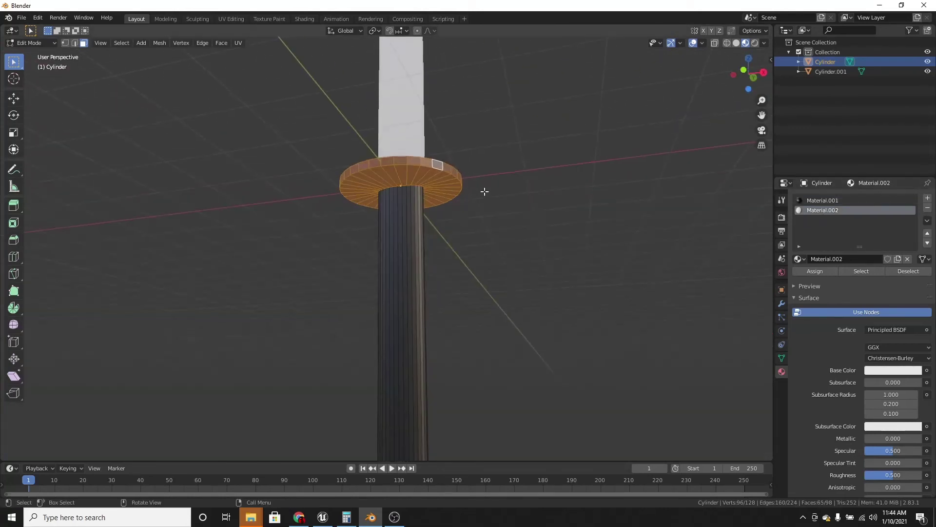
pyautogui.click(807, 271)
# Step: Set the guard material's base color to a dark reddish brown
pyautogui.click(894, 370)
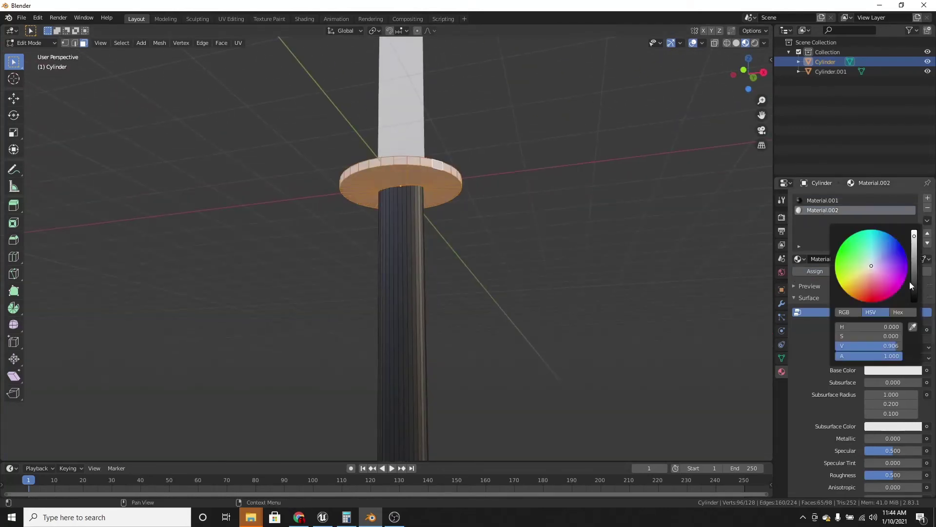
pyautogui.moveTo(872, 276); pyautogui.dragTo(866, 281)
pyautogui.moveTo(918, 265)
pyautogui.mouseDown()
pyautogui.moveTo(887, 288)
pyautogui.moveTo(918, 282)
pyautogui.mouseUp()
# Step: Return to Object Mode and darken the guard material's base color to a value of 0.140
pyautogui.scroll(-1, 550, 218)
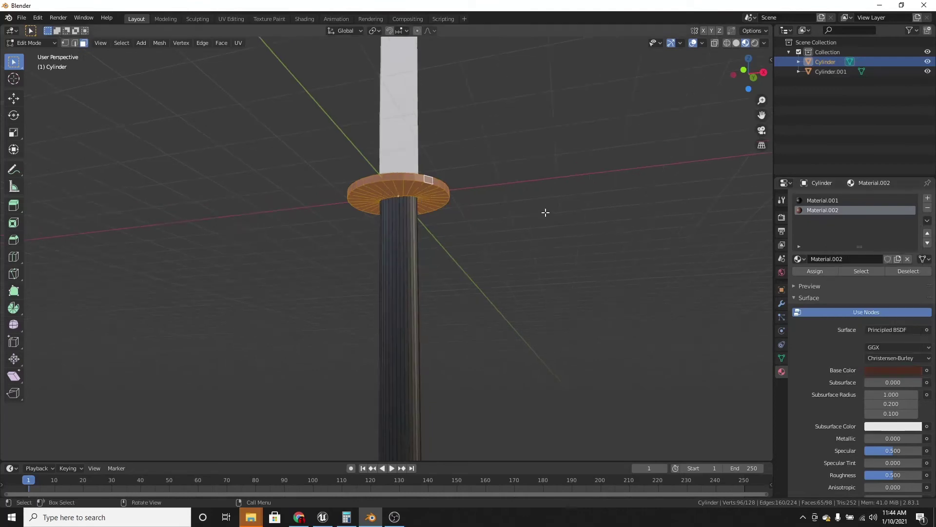
pyautogui.moveTo(550, 218); pyautogui.dragTo(499, 229, button='middle')
pyautogui.press('Tab')
pyautogui.scroll(-2, 499, 229)
pyautogui.scroll(3, 499, 228)
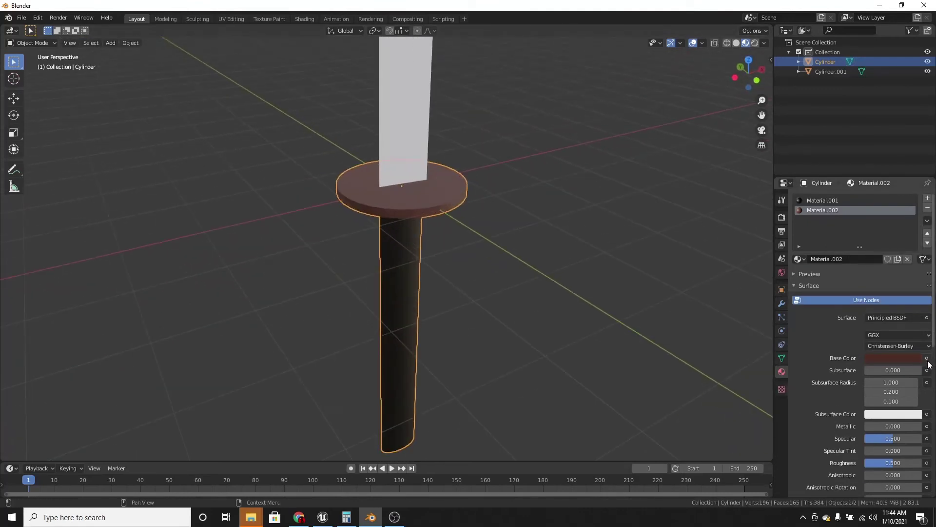
pyautogui.click(911, 358)
pyautogui.click(911, 279)
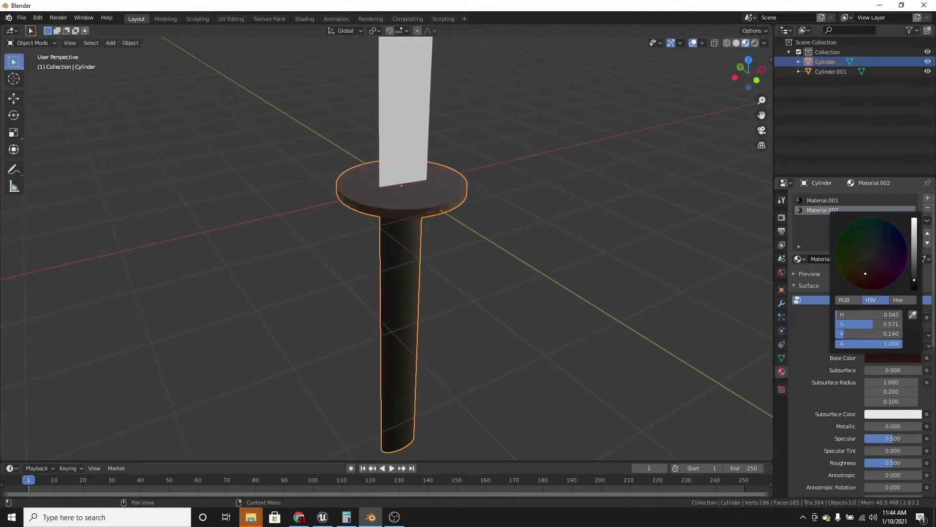
# Step: Add a new material to the blade and darken its base color to a light grey
pyautogui.moveTo(537, 229); pyautogui.dragTo(421, 259, button='middle')
pyautogui.click(375, 233)
pyautogui.moveTo(374, 234); pyautogui.dragTo(492, 259, button='middle')
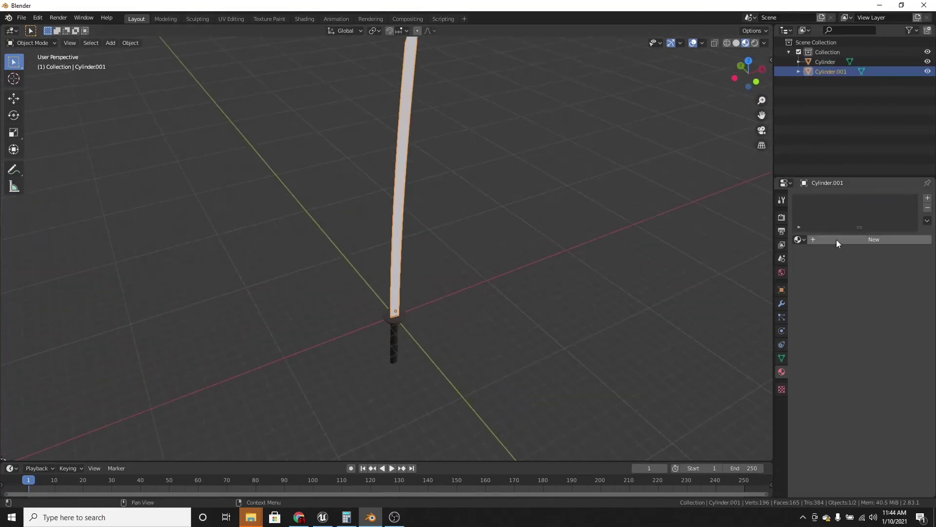
pyautogui.moveTo(664, 212); pyautogui.dragTo(403, 195, button='middle')
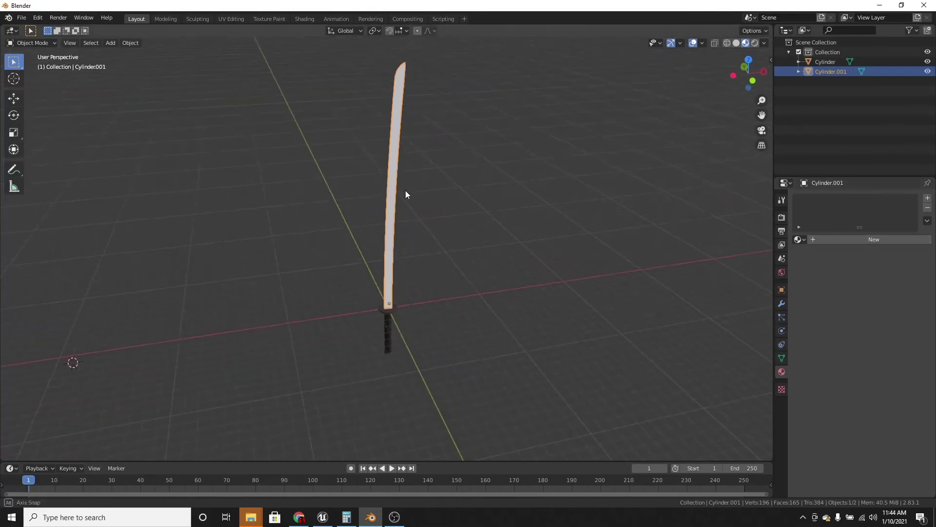
pyautogui.click(891, 240)
pyautogui.click(879, 338)
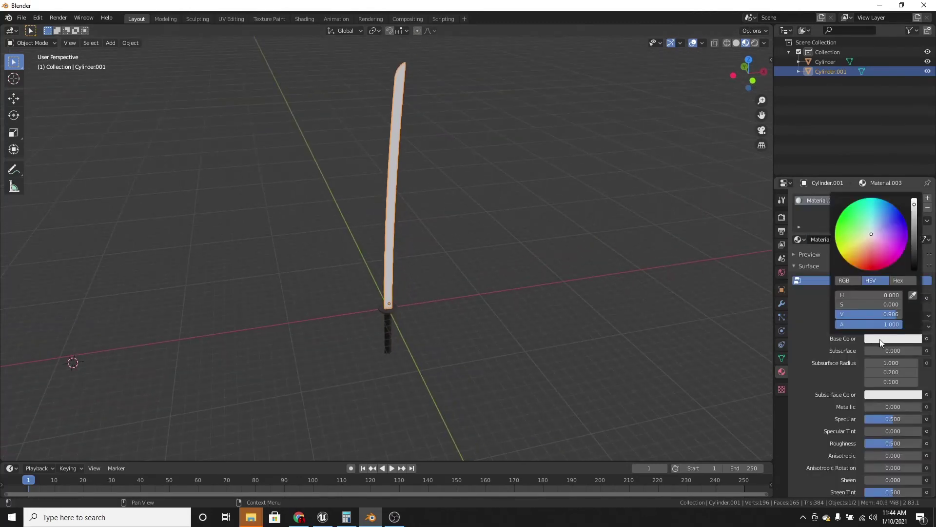
pyautogui.click(915, 213)
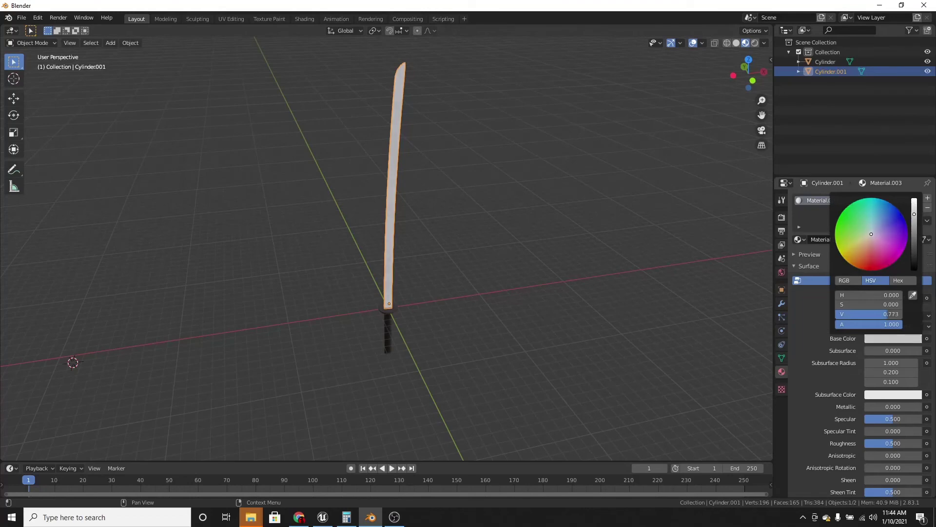
pyautogui.moveTo(914, 215); pyautogui.dragTo(915, 216)
# Step: Set the blade material's Metallic to 1.000 and lower its Roughness to 0.008
pyautogui.moveTo(553, 289); pyautogui.dragTo(461, 234, button='middle')
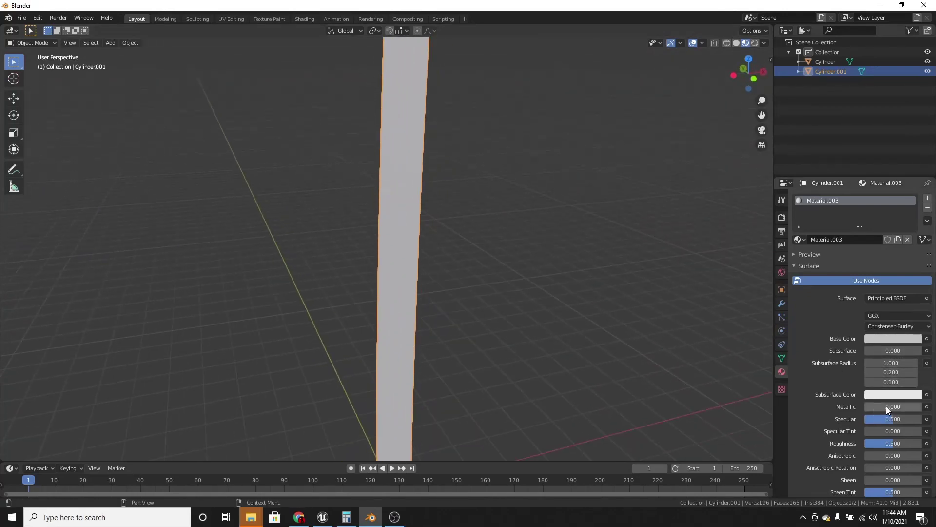
pyautogui.moveTo(883, 406)
pyautogui.mouseDown()
pyautogui.moveTo(870, 407)
pyautogui.moveTo(924, 406)
pyautogui.moveTo(912, 407)
pyautogui.mouseUp()
pyautogui.scroll(-3, 897, 414)
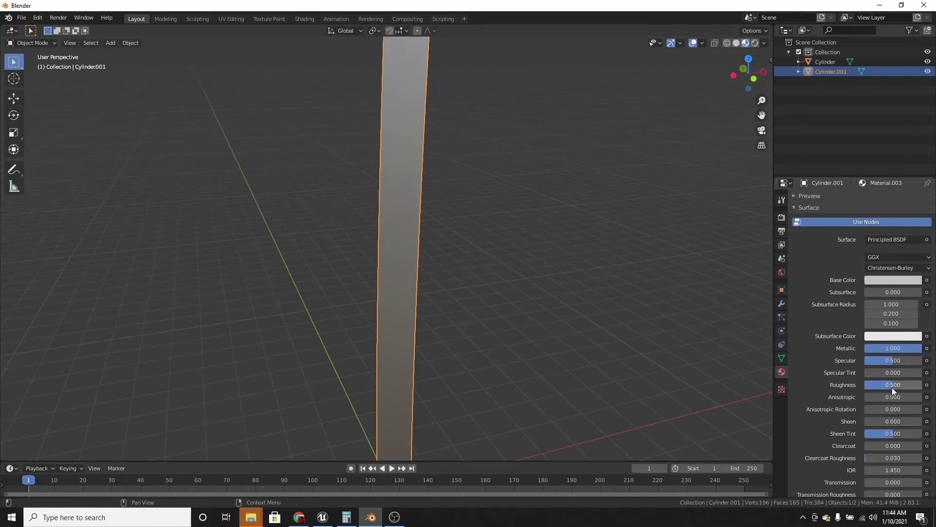
pyautogui.moveTo(892, 387); pyautogui.dragTo(860, 384)
pyautogui.moveTo(546, 308); pyautogui.dragTo(507, 269, button='middle')
pyautogui.scroll(4, 431, 251)
pyautogui.scroll(-5, 416, 287)
pyautogui.scroll(-4, 469, 263)
pyautogui.scroll(3, 501, 248)
pyautogui.scroll(3, 482, 276)
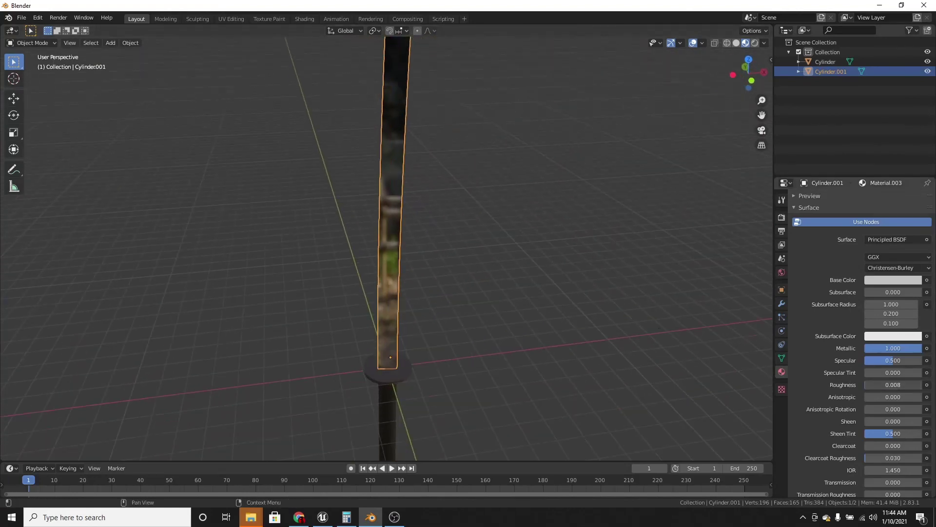
# Step: Set the blade material's Roughness to 0.225 and deselect the blade
pyautogui.moveTo(865, 385); pyautogui.dragTo(906, 385)
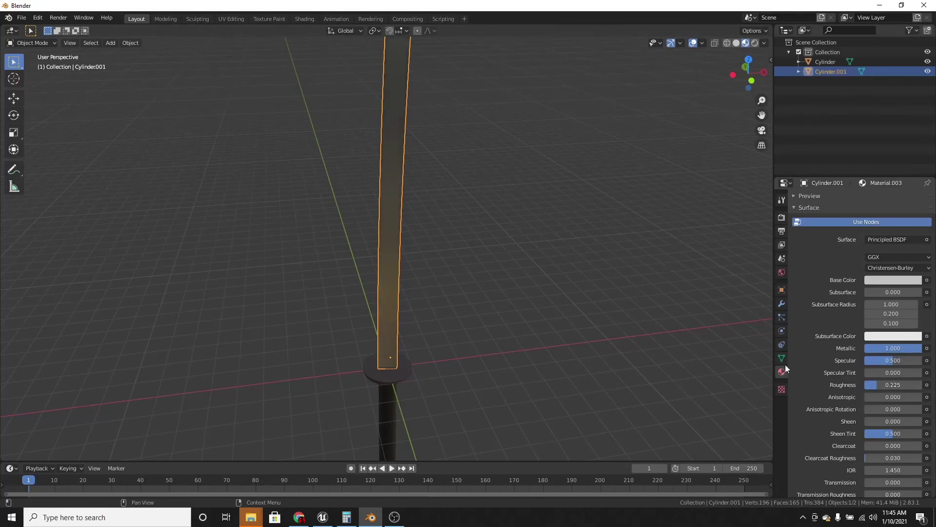
pyautogui.moveTo(644, 328); pyautogui.dragTo(491, 266, button='middle')
pyautogui.scroll(4, 429, 277)
pyautogui.scroll(-2, 424, 252)
pyautogui.click(491, 266)
pyautogui.moveTo(411, 265); pyautogui.dragTo(501, 229, button='middle')
pyautogui.scroll(-3, 428, 265)
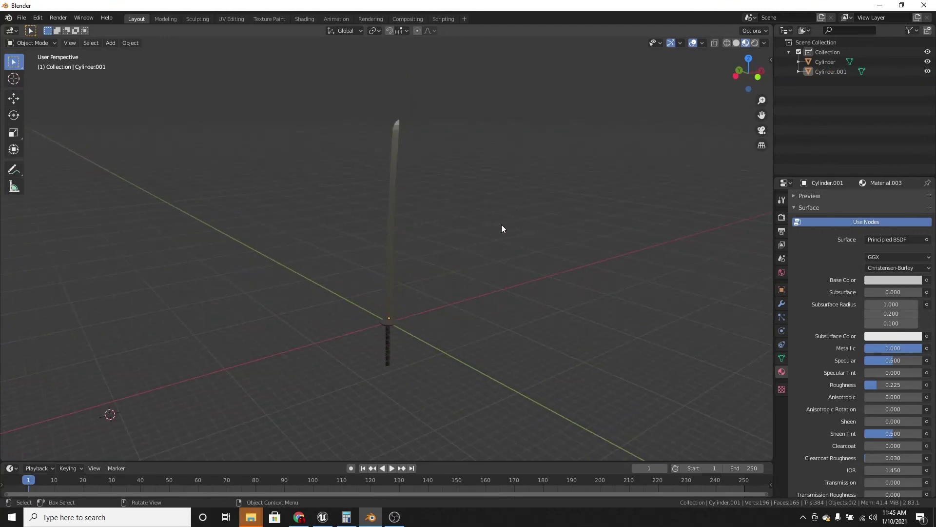
# Step: Switch the viewport to Rendered shading and set the render engine to Cycles to preview the katana
pyautogui.click(754, 43)
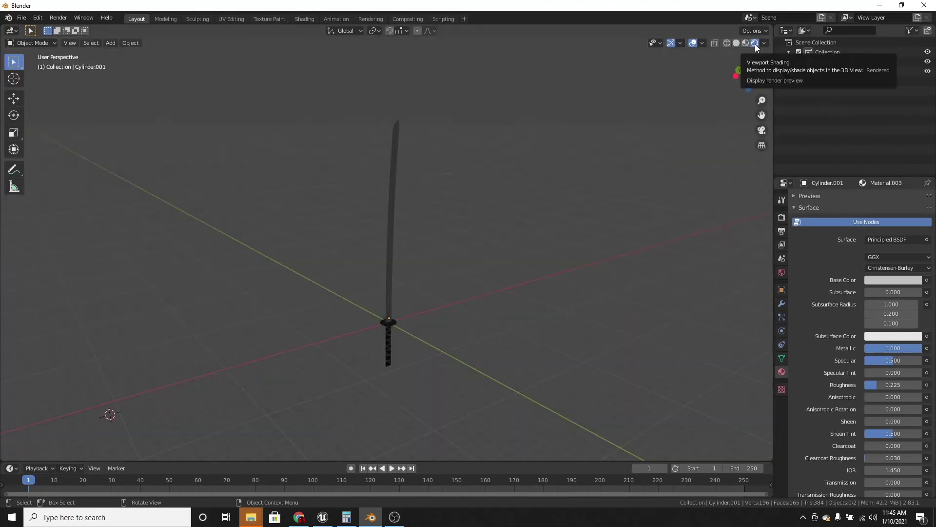
pyautogui.click(782, 218)
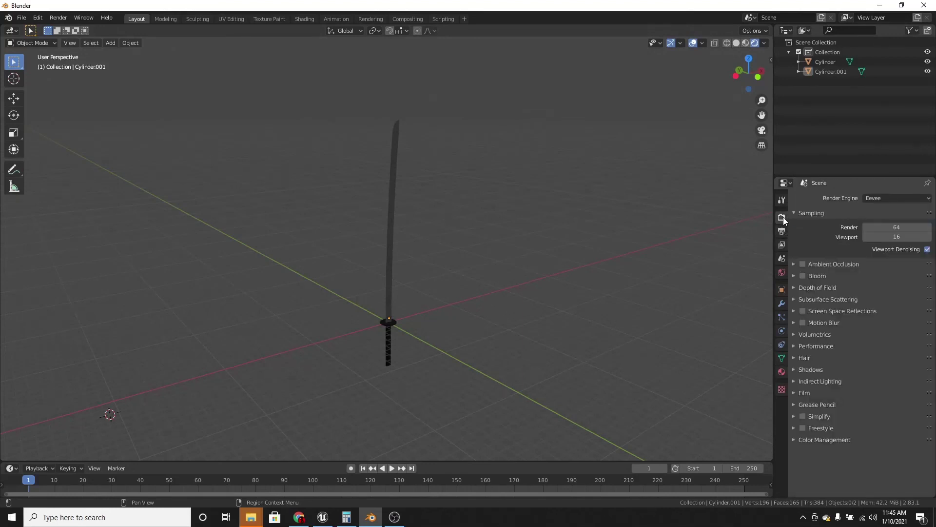
pyautogui.click(884, 198)
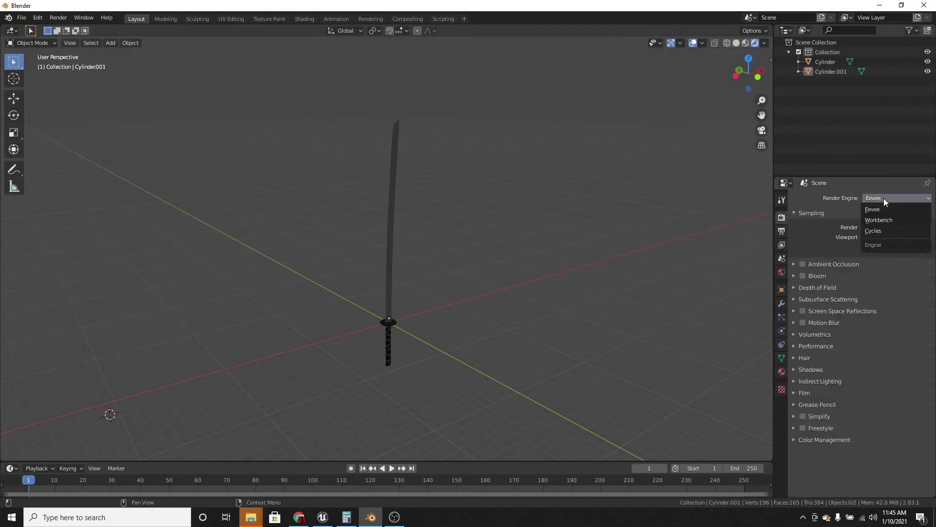
pyautogui.click(876, 229)
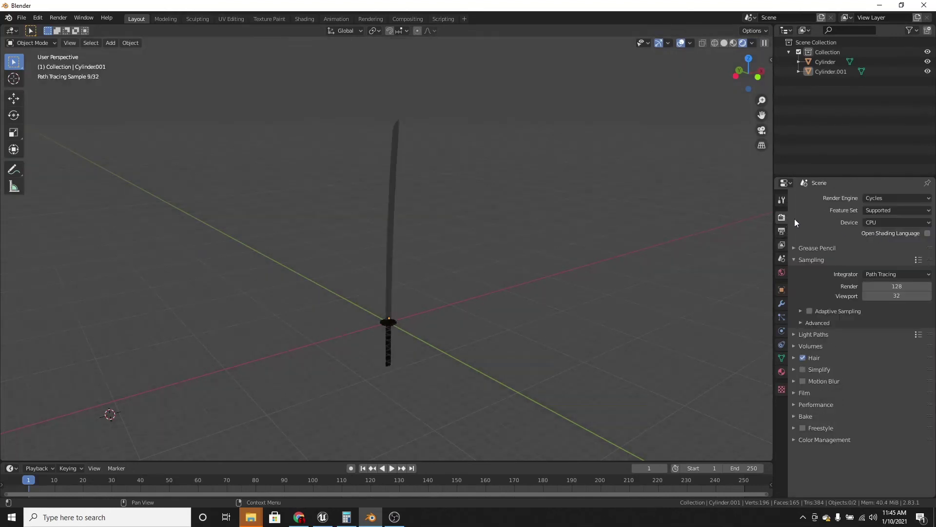
pyautogui.scroll(2, 502, 263)
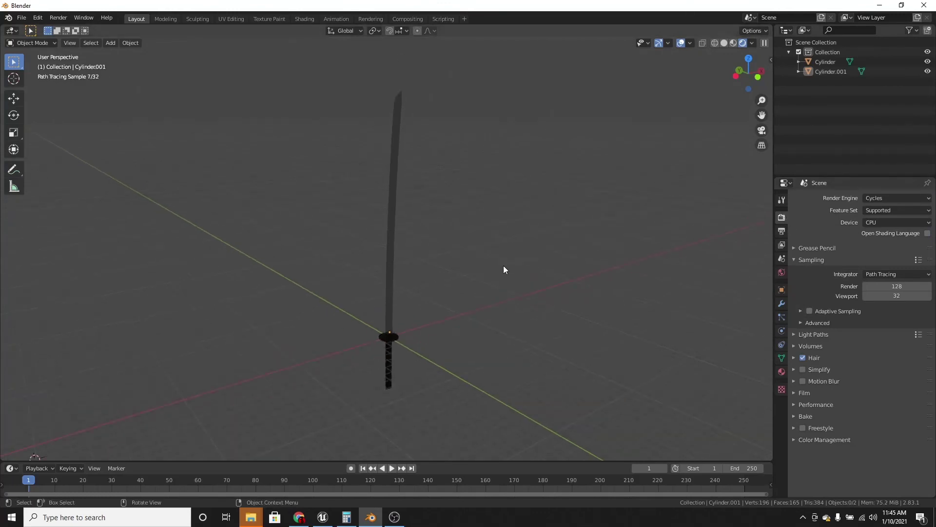
pyautogui.moveTo(505, 266)
pyautogui.keyDown('shift'); pyautogui.mouseDown(button='middle')
pyautogui.moveTo(515, 256)
pyautogui.moveTo(479, 264)
pyautogui.moveTo(521, 259)
pyautogui.moveTo(508, 263)
pyautogui.mouseUp(button='middle'); pyautogui.keyUp('shift')
pyautogui.scroll(2, 517, 251)
pyautogui.scroll(-1, 526, 254)
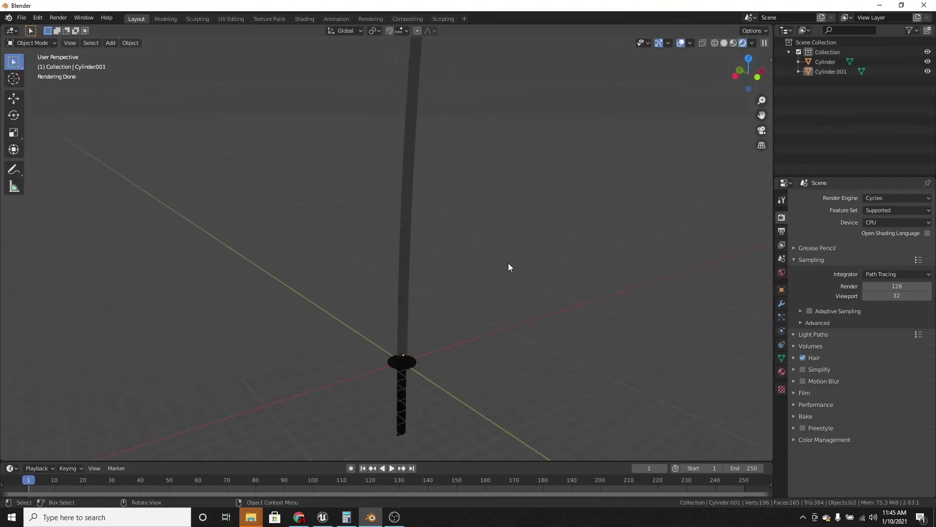
pyautogui.moveTo(422, 228)
pyautogui.mouseDown(button='middle')
pyautogui.moveTo(430, 230)
pyautogui.moveTo(418, 242)
pyautogui.mouseUp(button='middle')
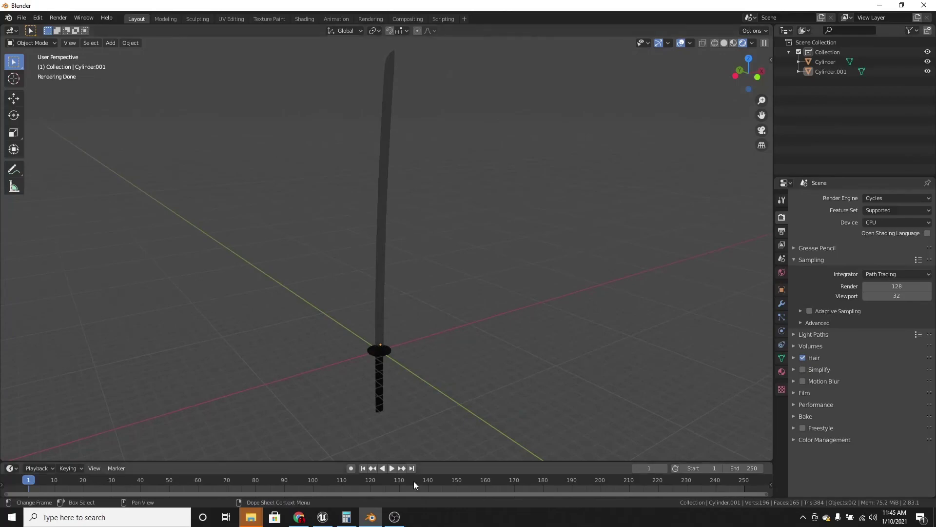